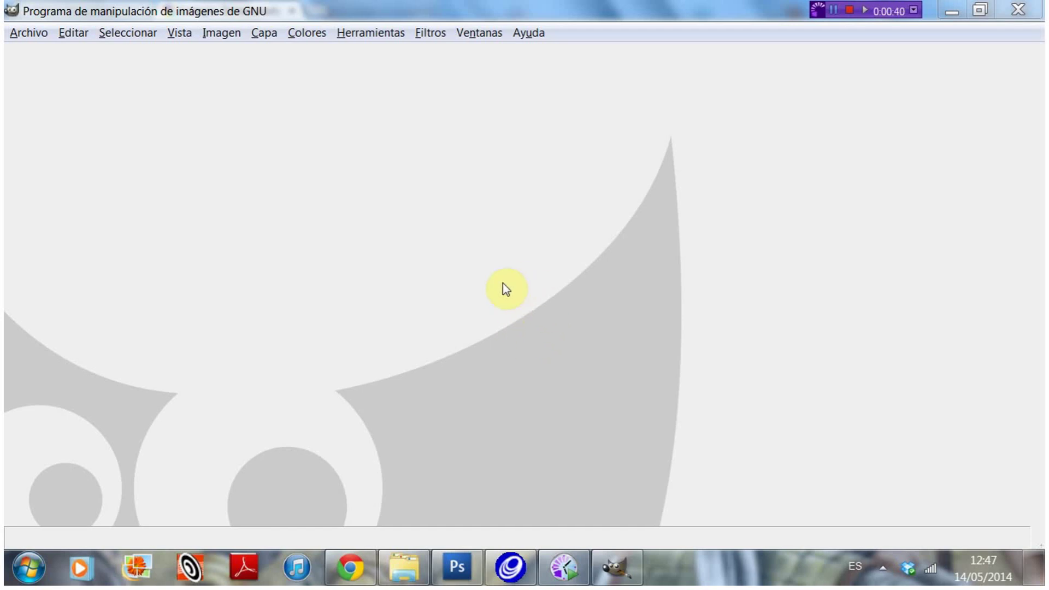
Close the old school pages in Chrome, leaving a fresh blank tab.
click(516, 328)
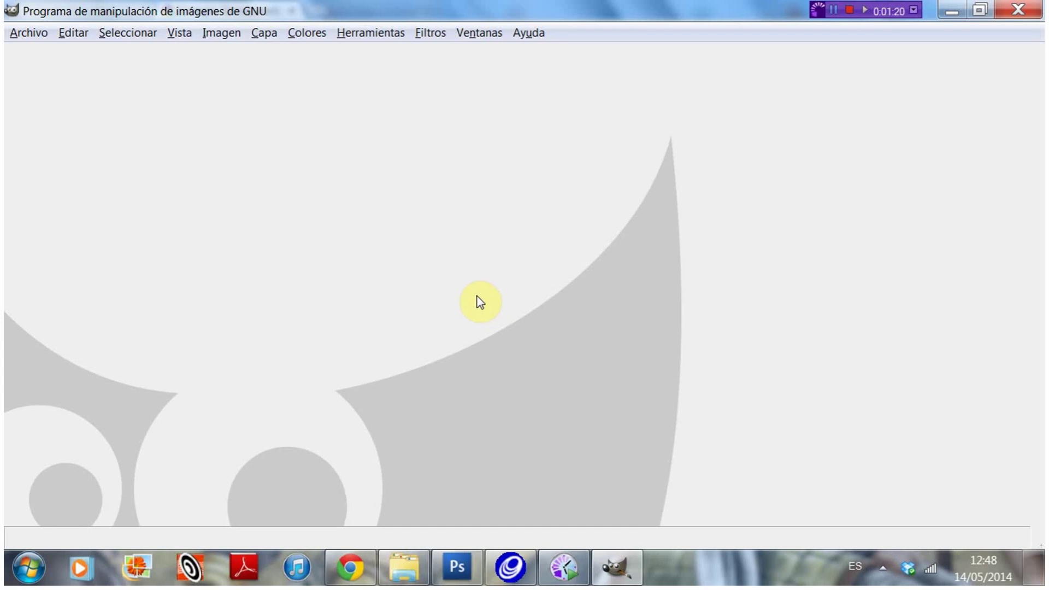
click(485, 296)
click(350, 574)
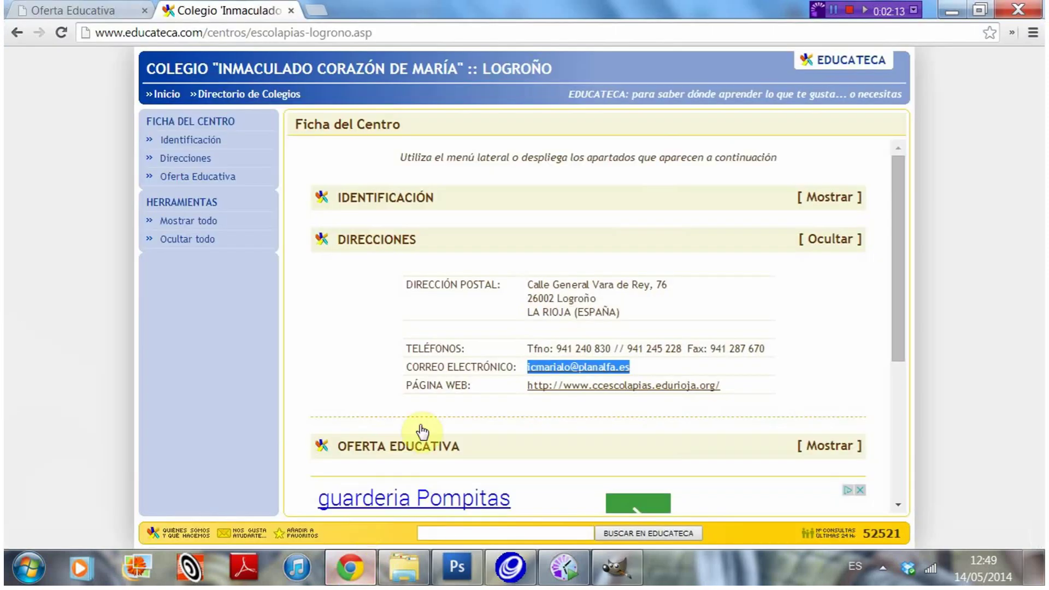
click(293, 12)
click(167, 11)
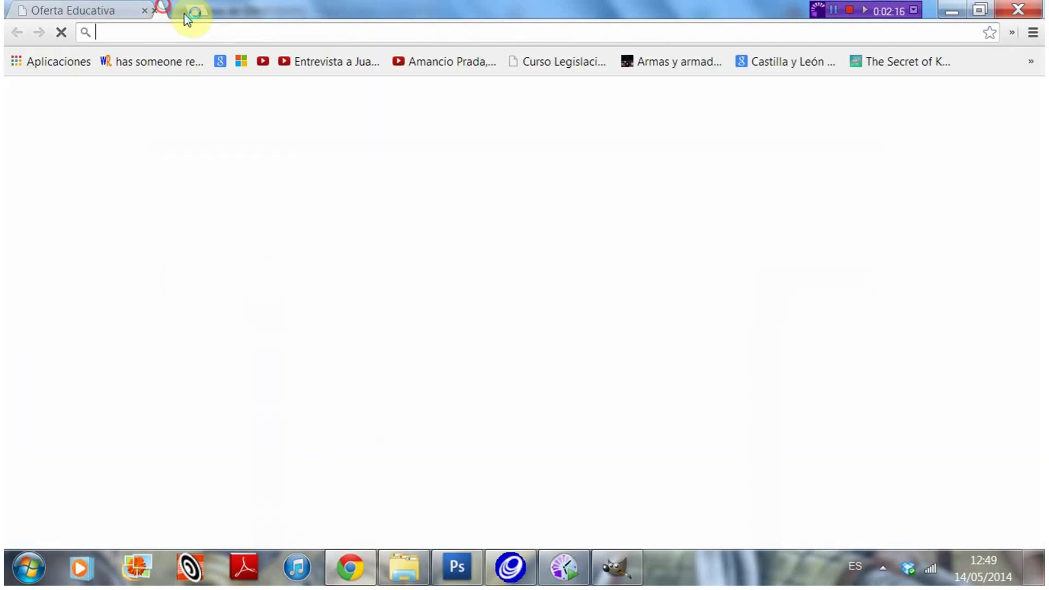
click(145, 11)
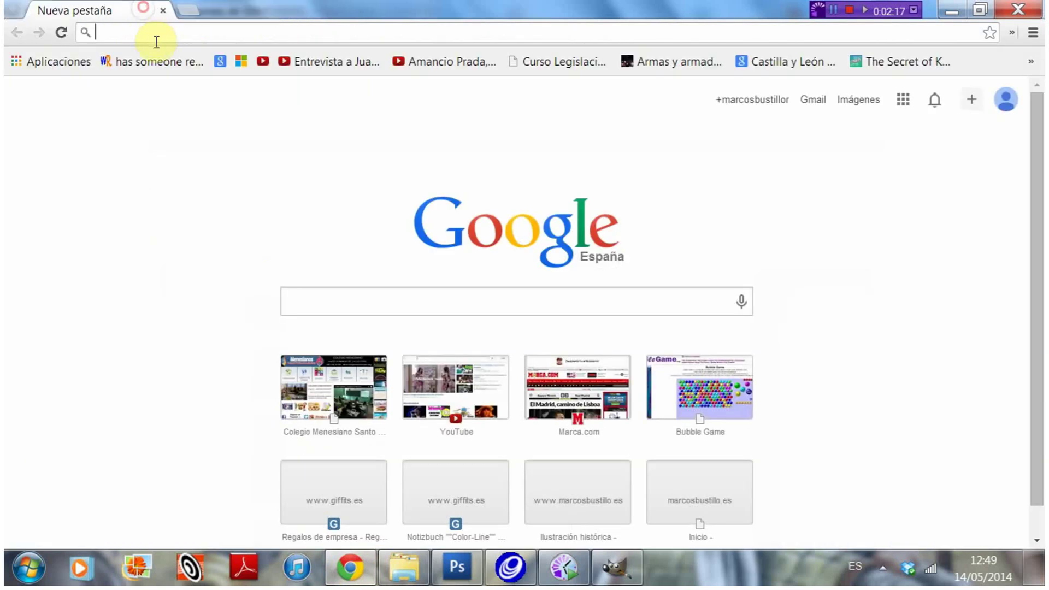
Search Google for 'león'.
click(330, 298)
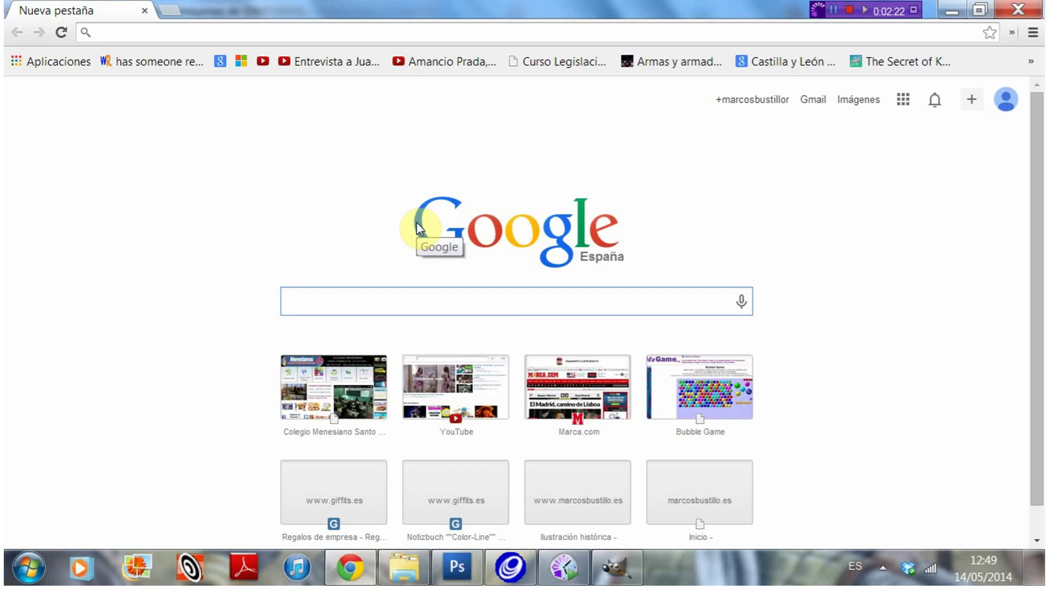
text(león)
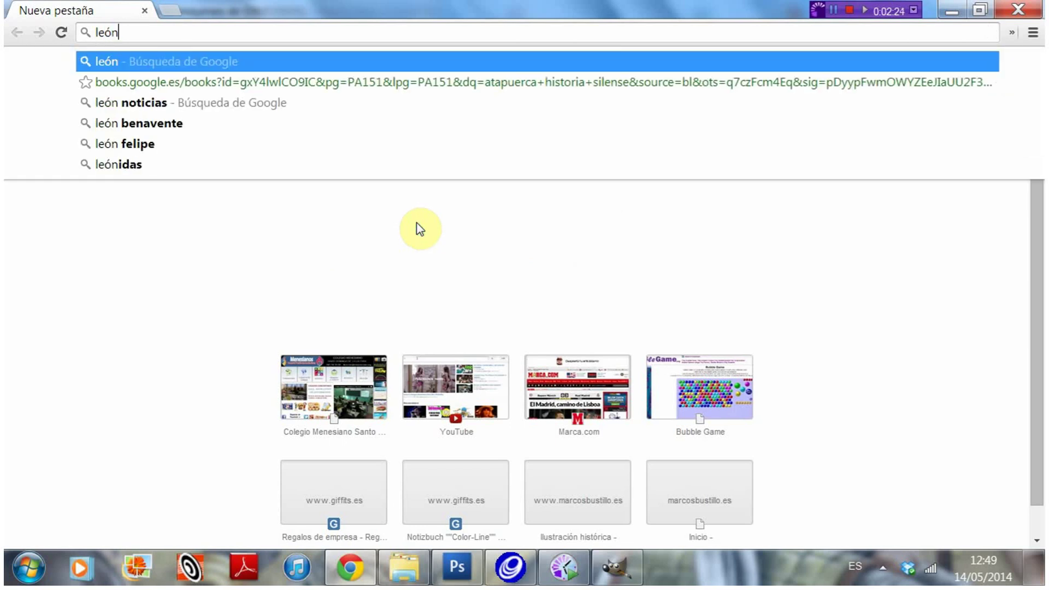
key(Return)
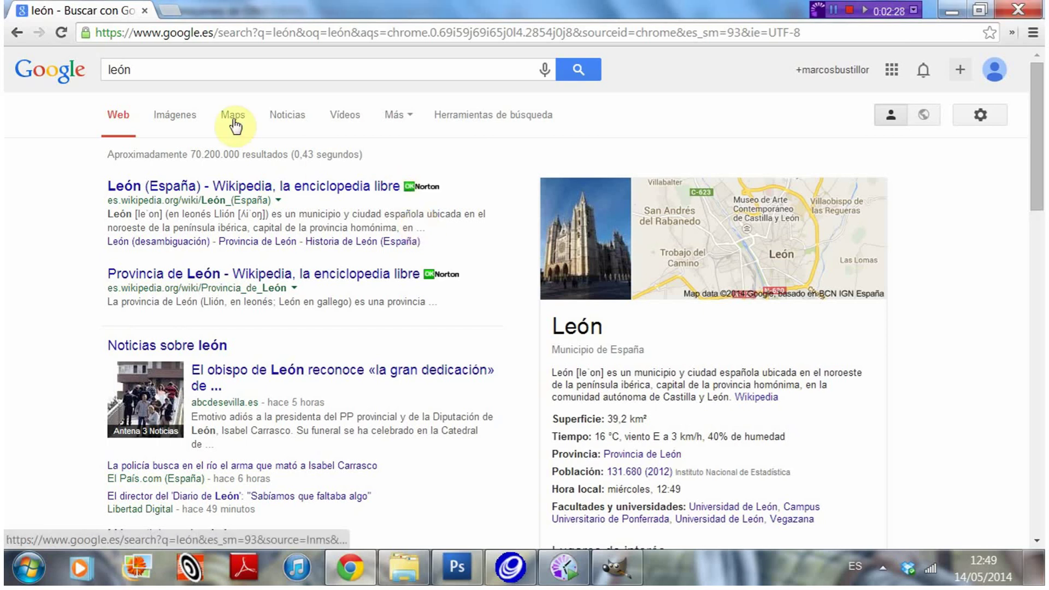
Show the 'león' image results, scroll through the lion photos and return to the top.
click(176, 122)
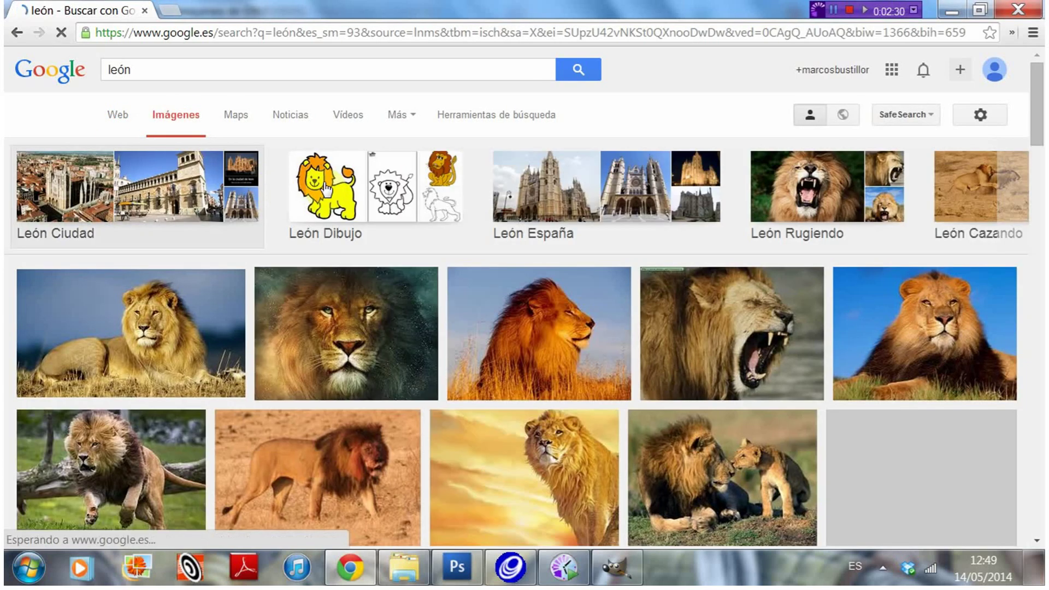
click(1037, 99)
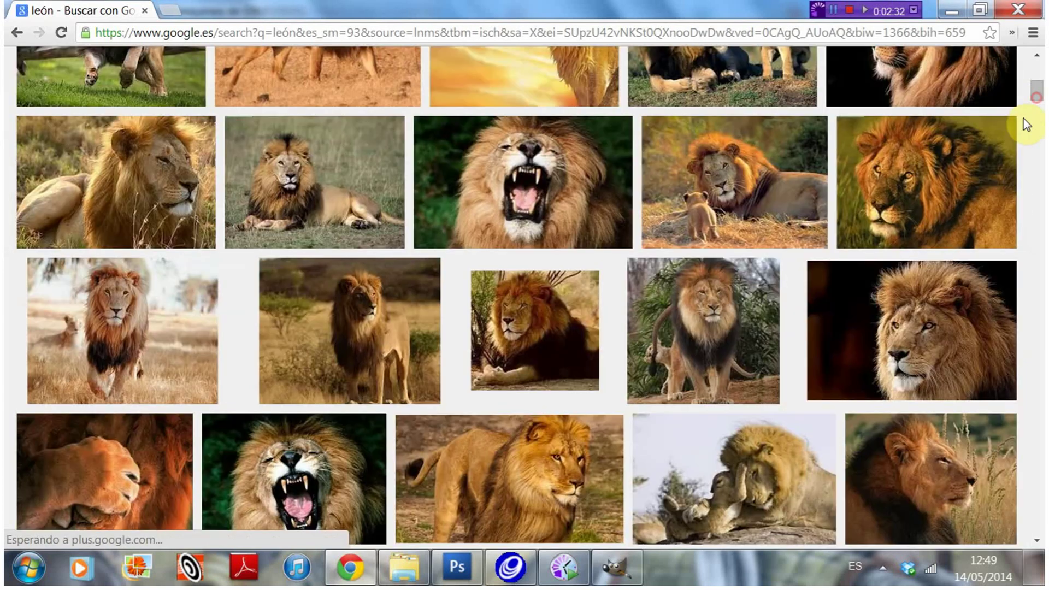
scroll(1038, 94, down, 1)
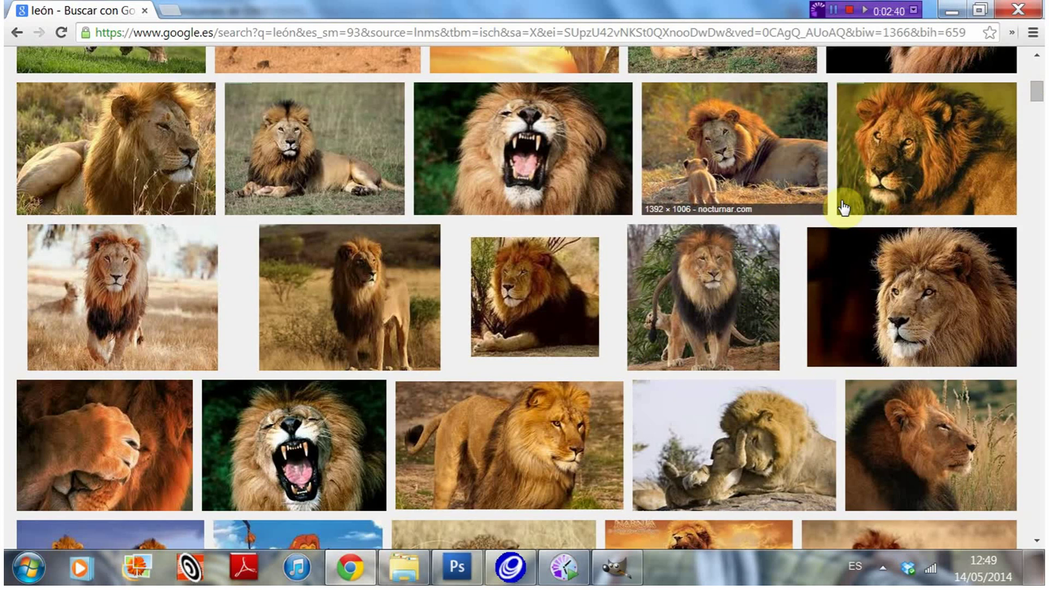
drag(1040, 95, 1040, 156)
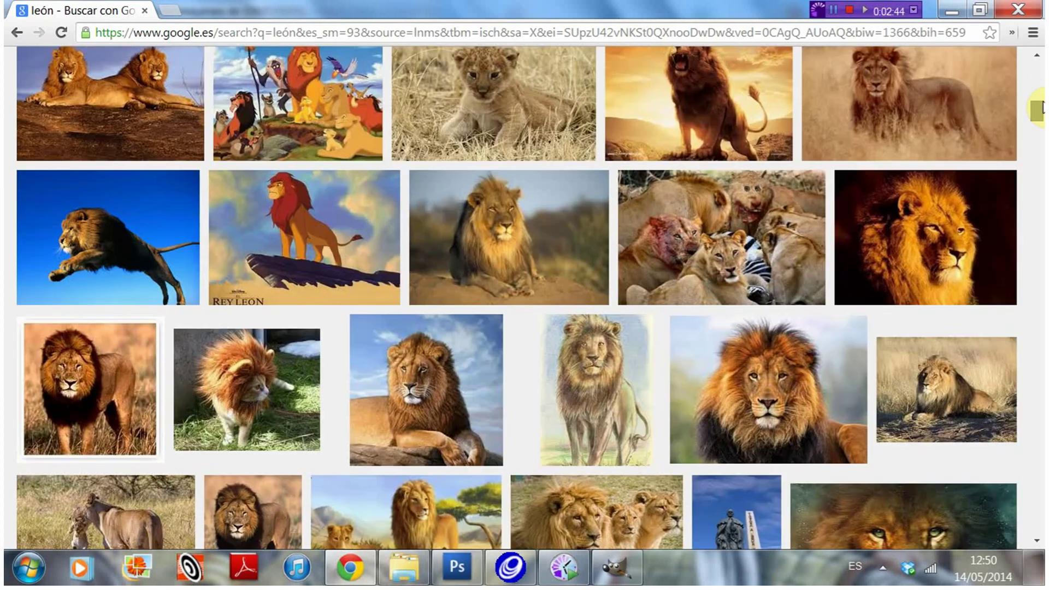
drag(1040, 155, 1039, 70)
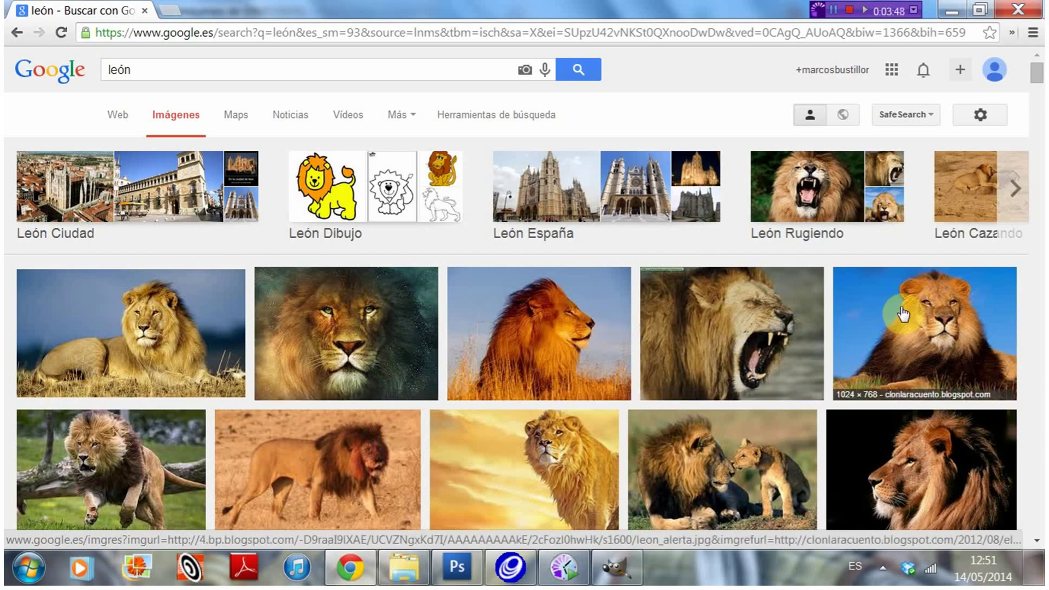
Preview the lion and cub photo, then reveal the Tamaño, Color, Tipo, Fecha filters.
click(693, 455)
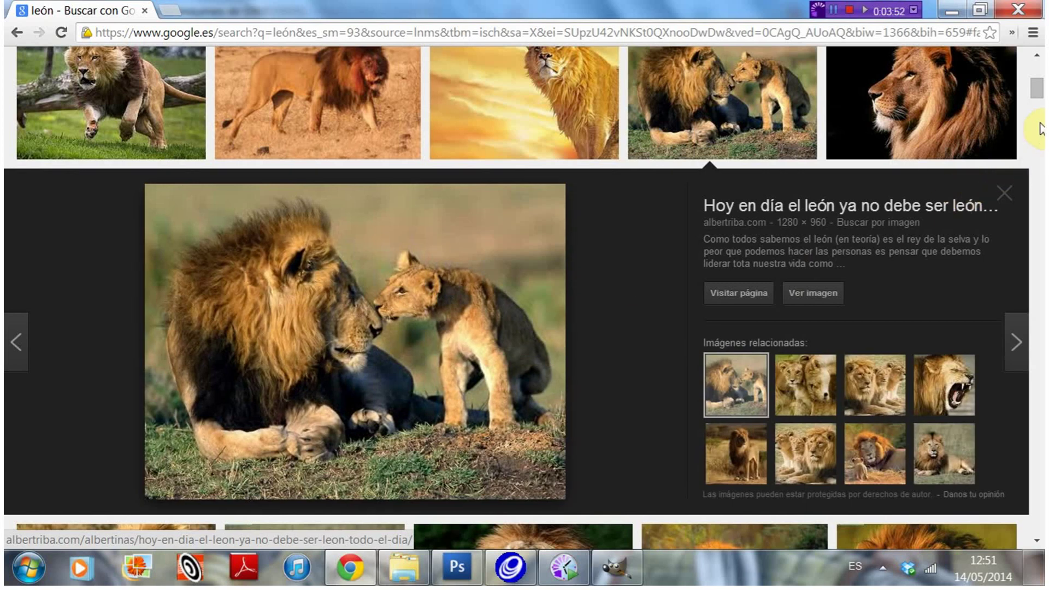
drag(1037, 94, 1036, 150)
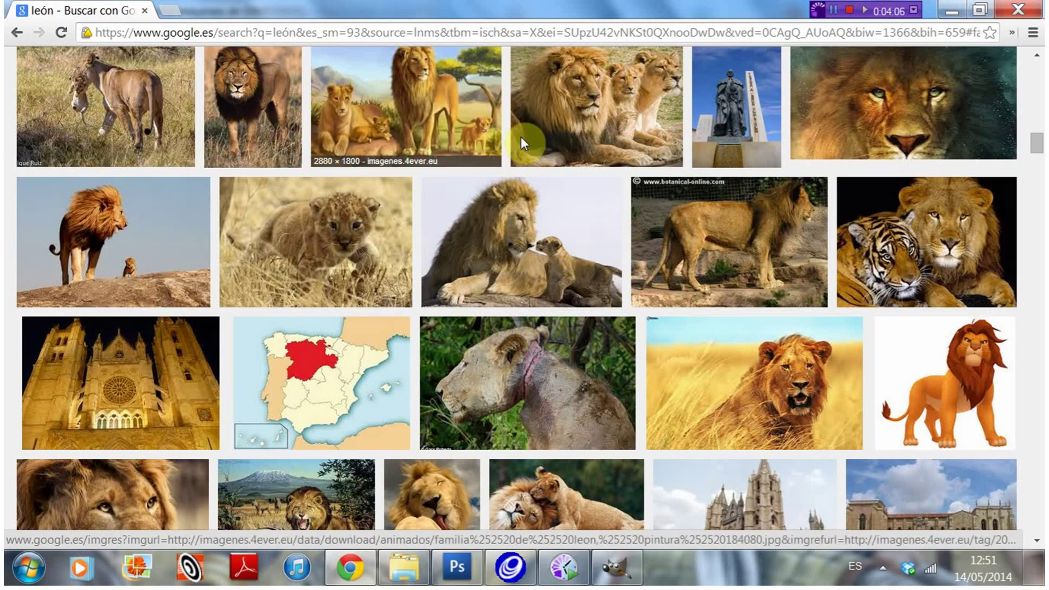
mouse_move(1036, 149)
mouse_down()
mouse_move(1033, 183)
mouse_move(1031, 175)
mouse_up()
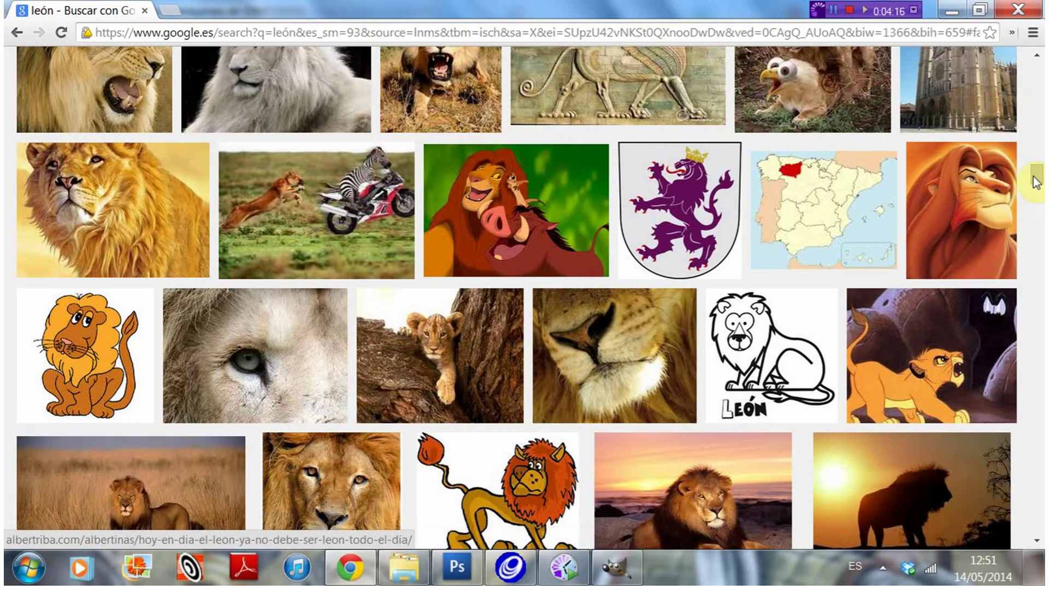
scroll(1038, 179, up, 1)
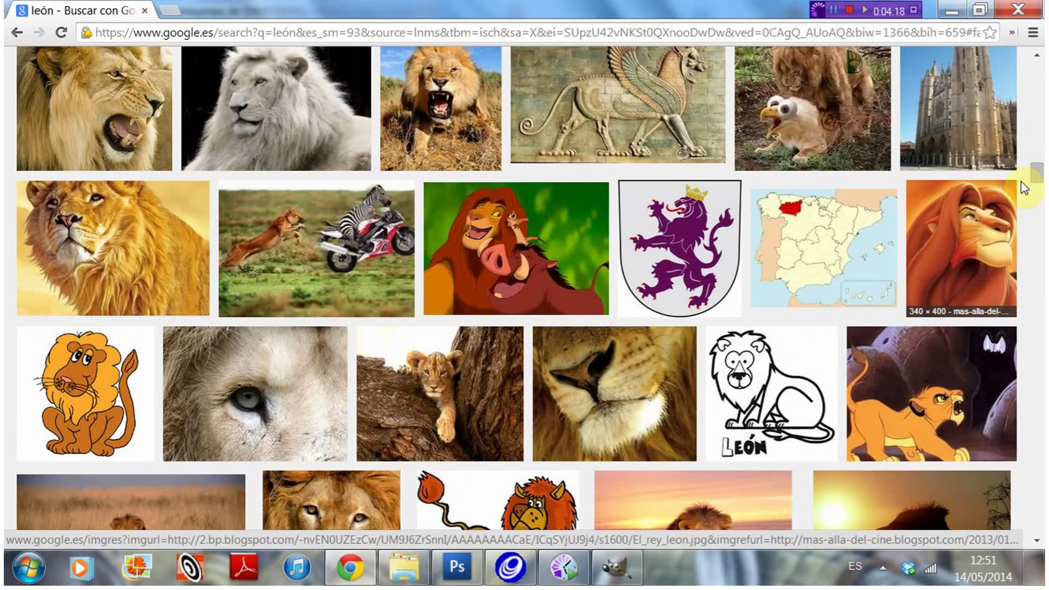
drag(1038, 179, 1038, 68)
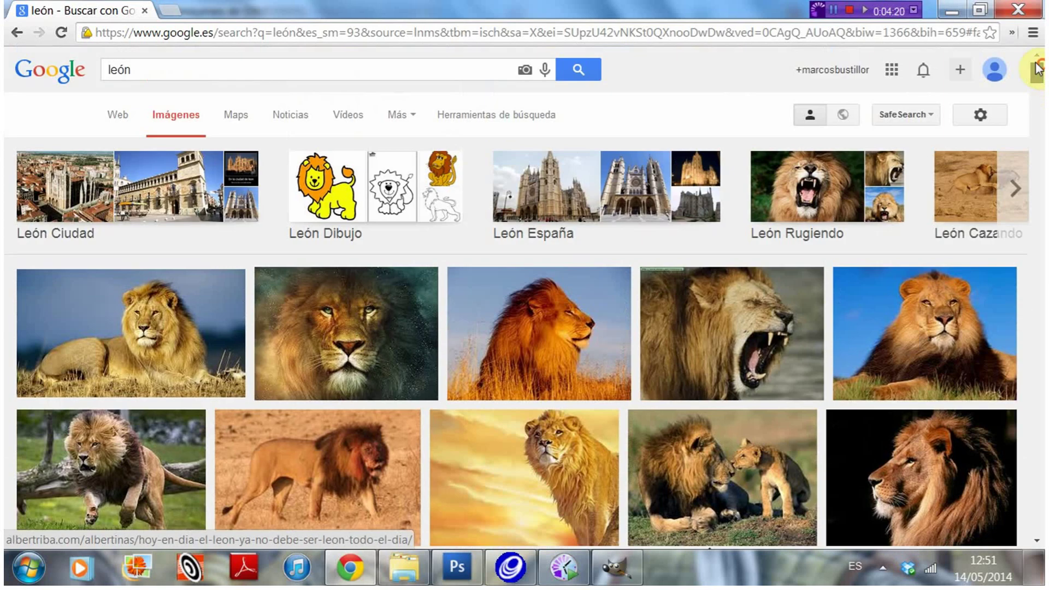
click(477, 117)
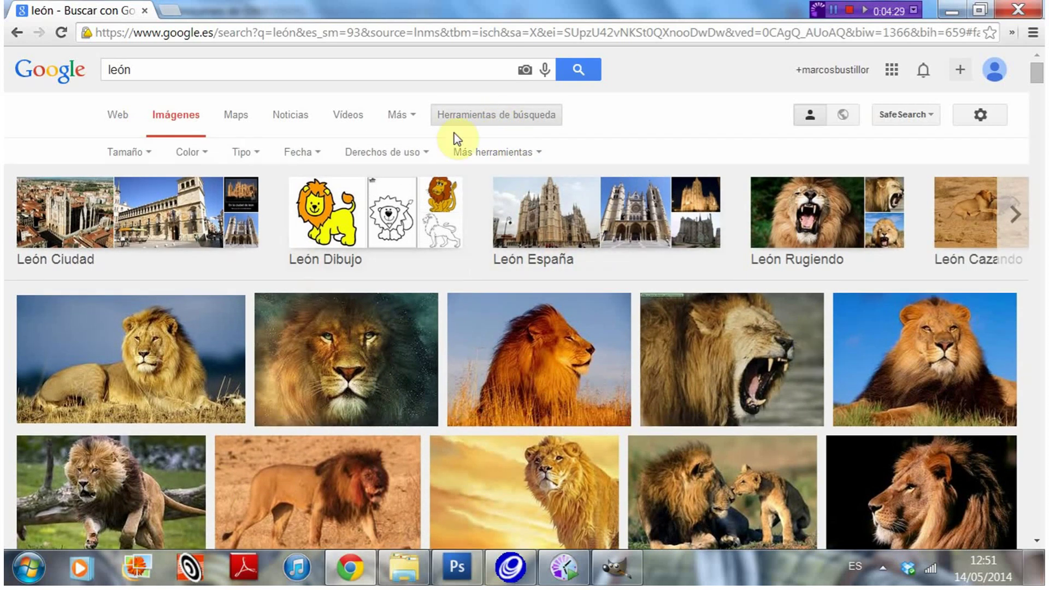
Set the Tamaño filter to Grande and browse the large lion images.
click(143, 153)
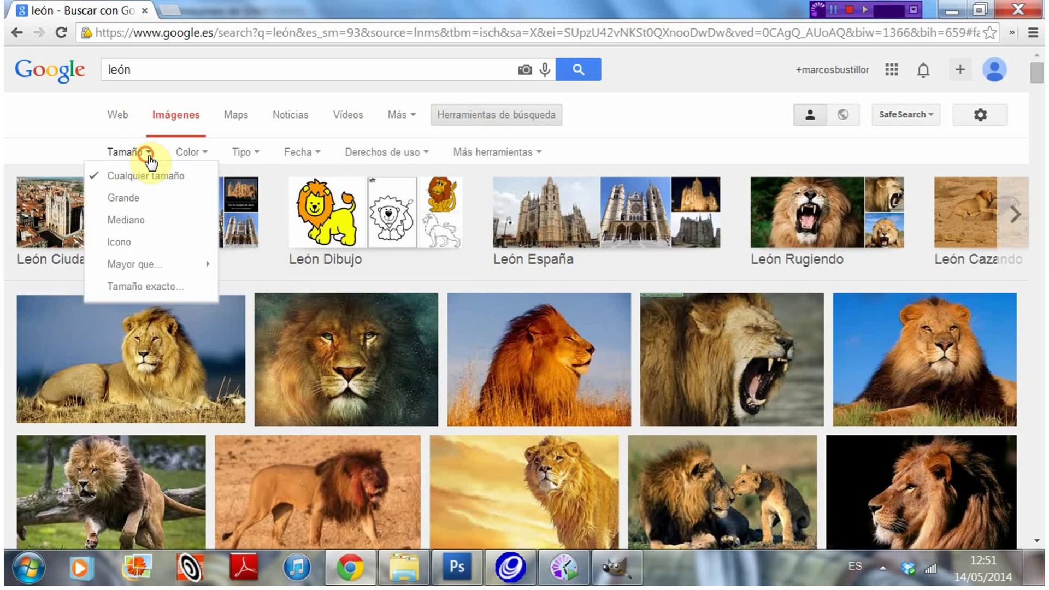
click(135, 201)
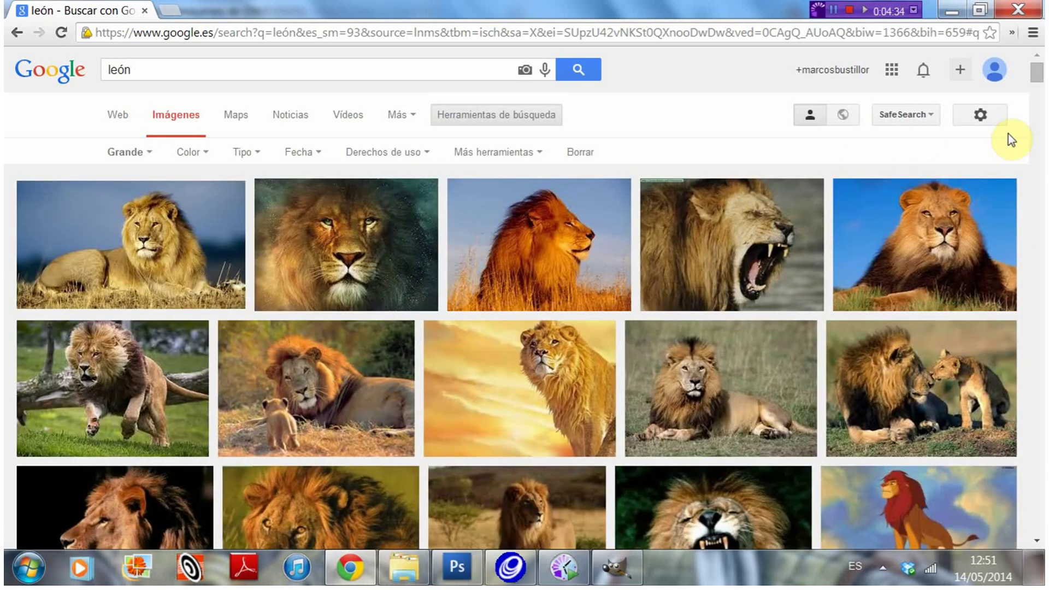
mouse_move(1035, 80)
mouse_down()
mouse_move(1038, 137)
mouse_move(1037, 71)
mouse_up()
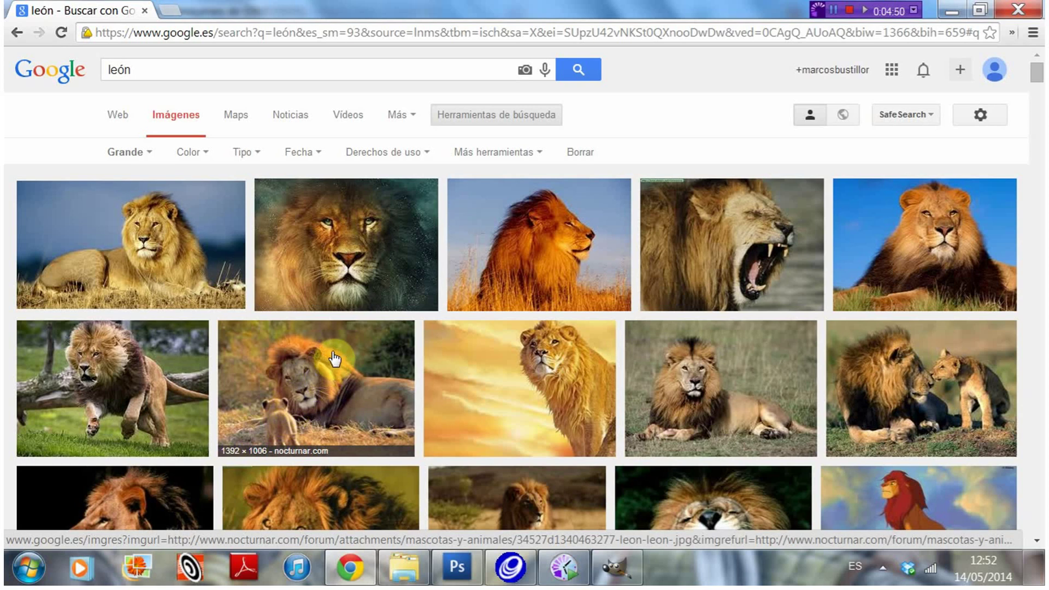
Open the lion face photo el_leon_aslan-1024x7681.jpg by itself at actual size.
click(356, 243)
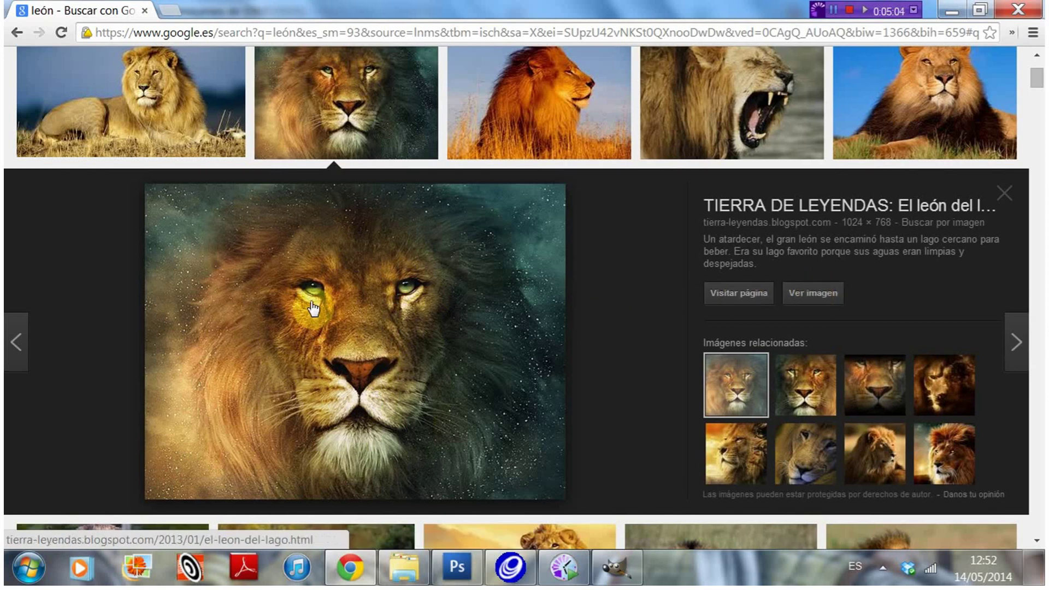
click(810, 293)
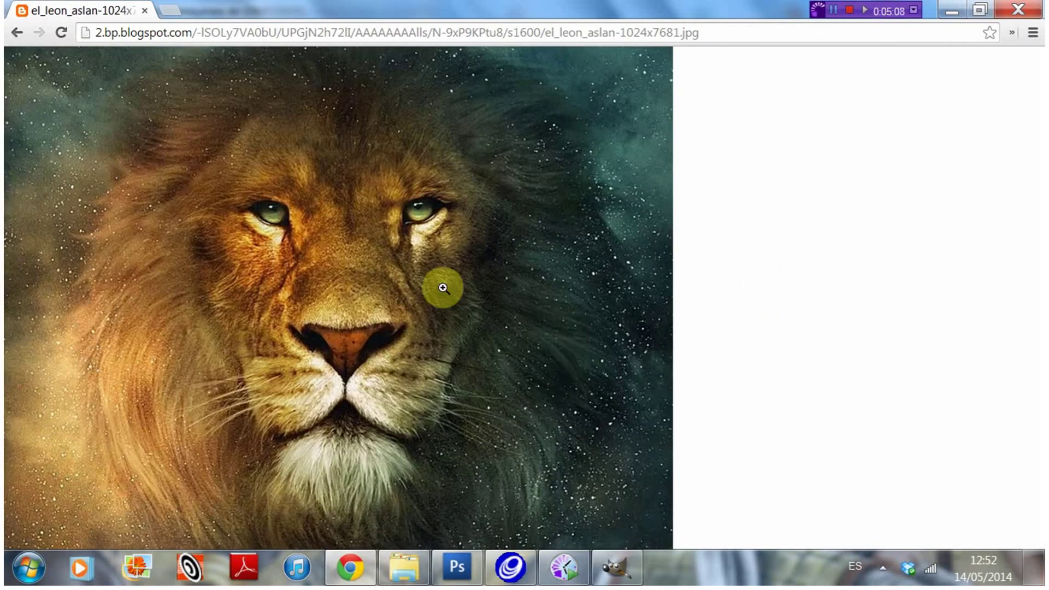
click(355, 274)
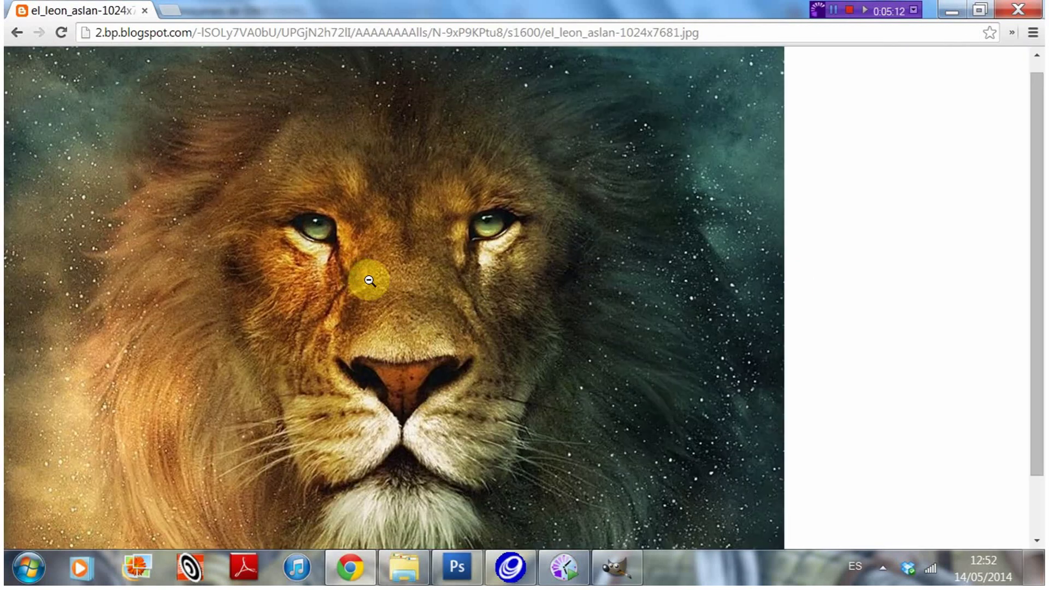
scroll(1037, 253, down, 1)
scroll(1037, 241, down, 1)
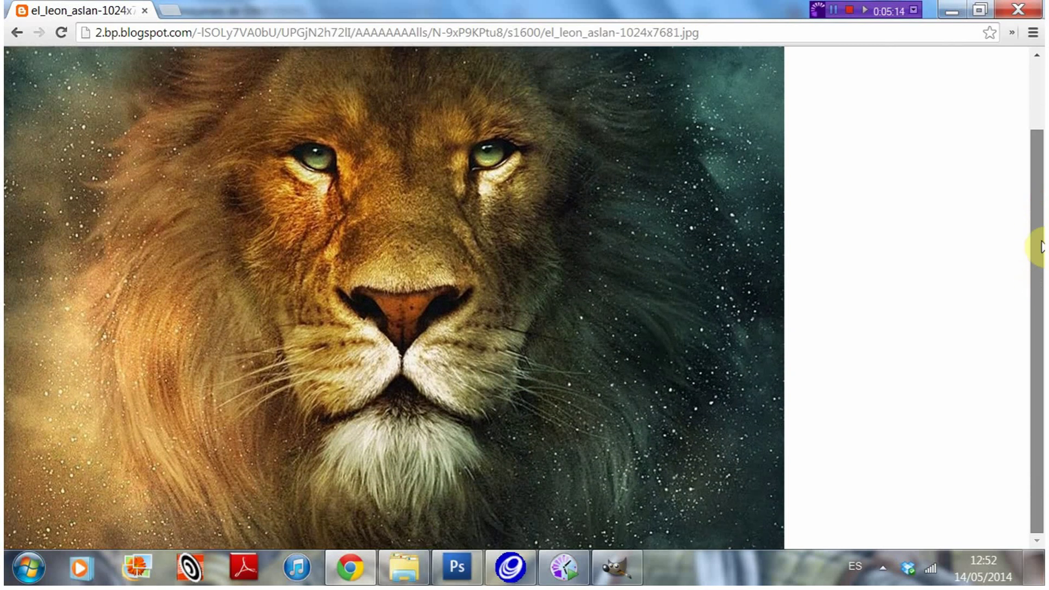
scroll(1037, 241, up, 2)
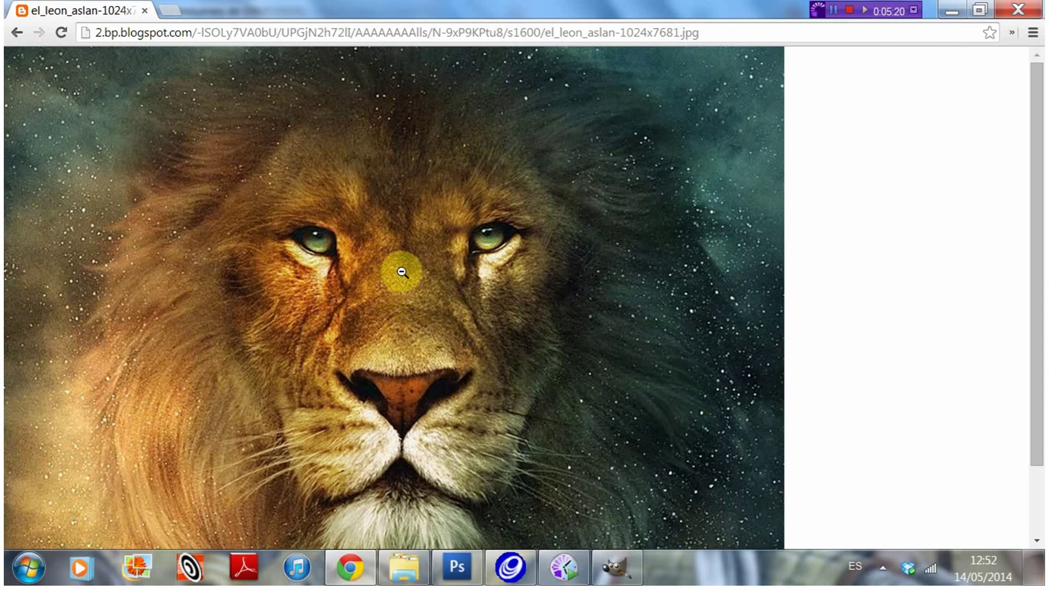
Save the lion image into a newly created desktop folder for the GIMP work.
right_click(403, 273)
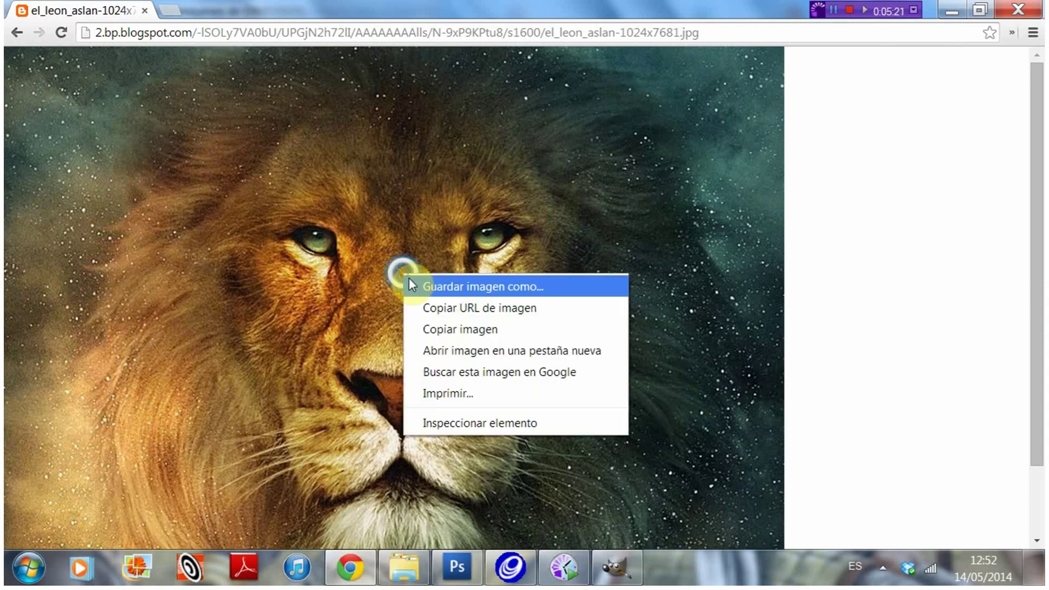
click(443, 288)
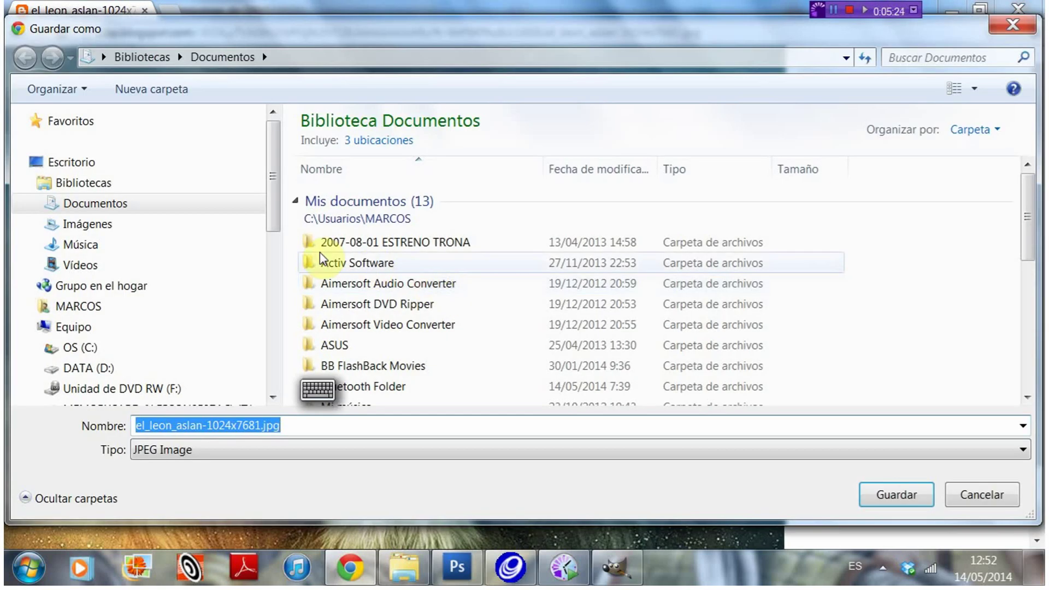
click(77, 162)
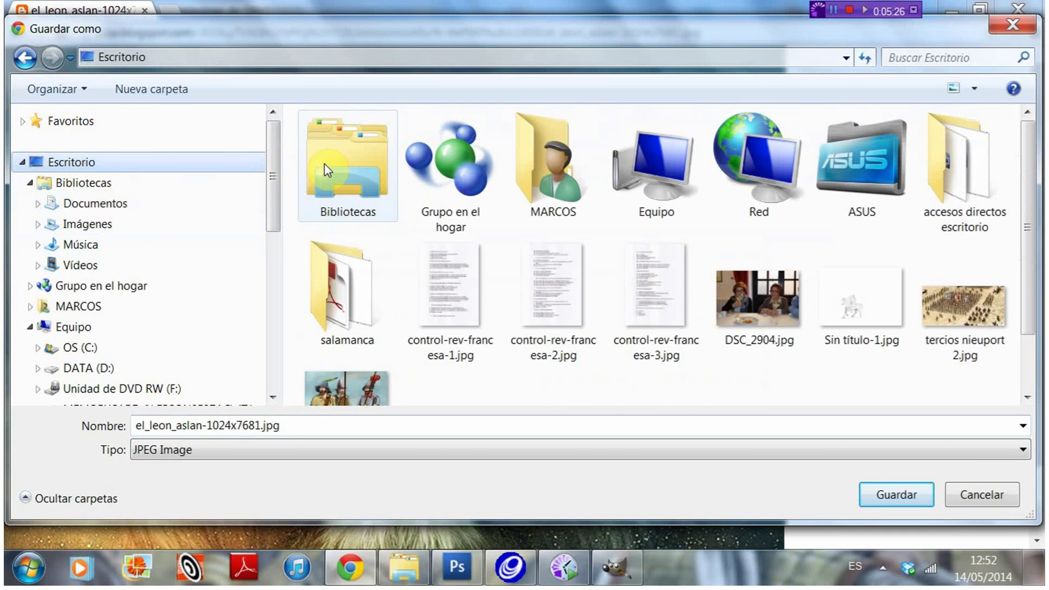
click(153, 89)
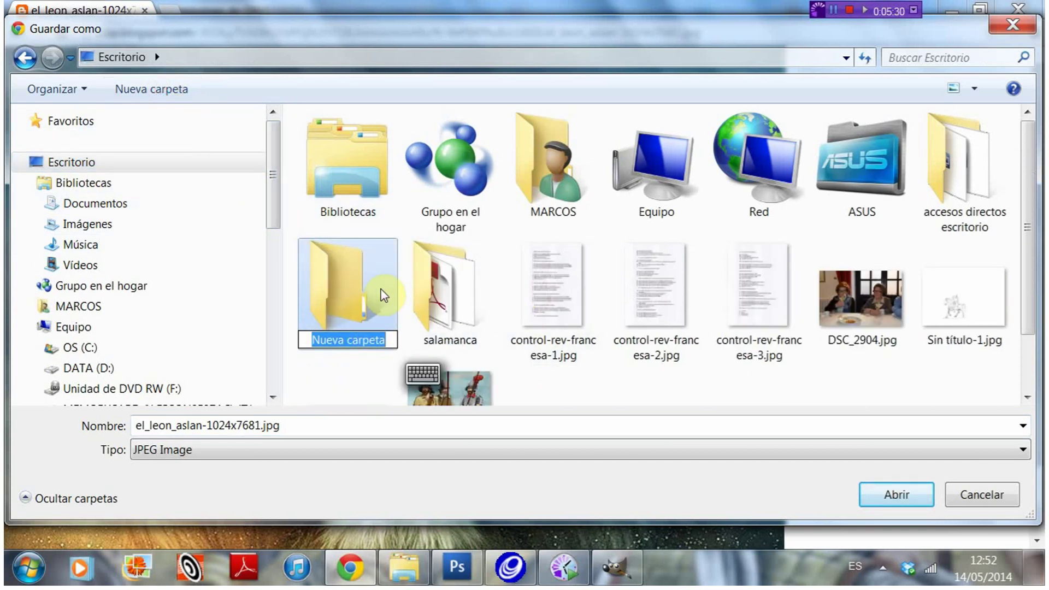
text(trabajo)
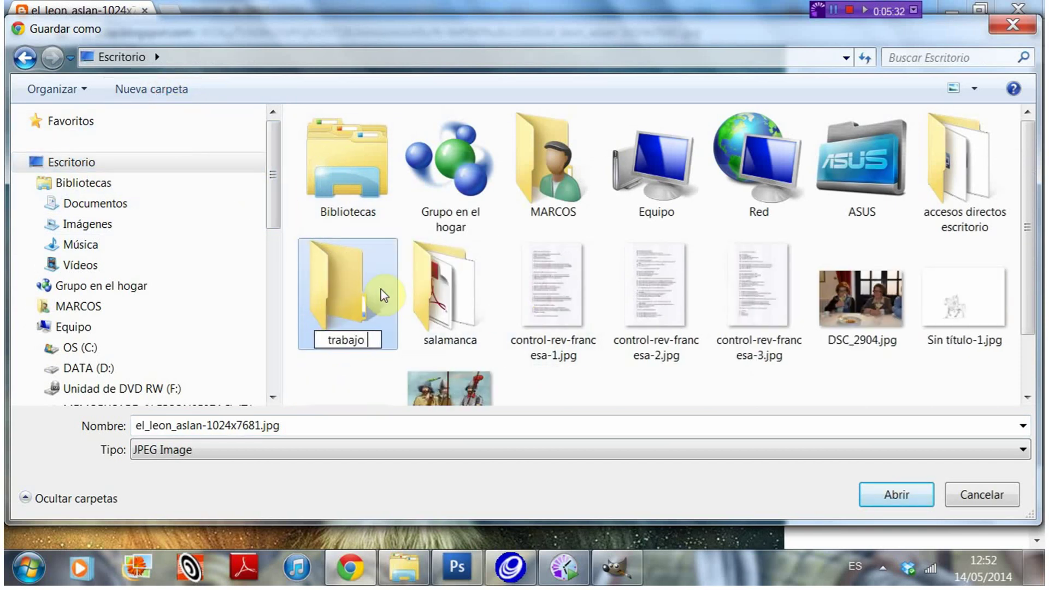
text( de gimp de Marcos)
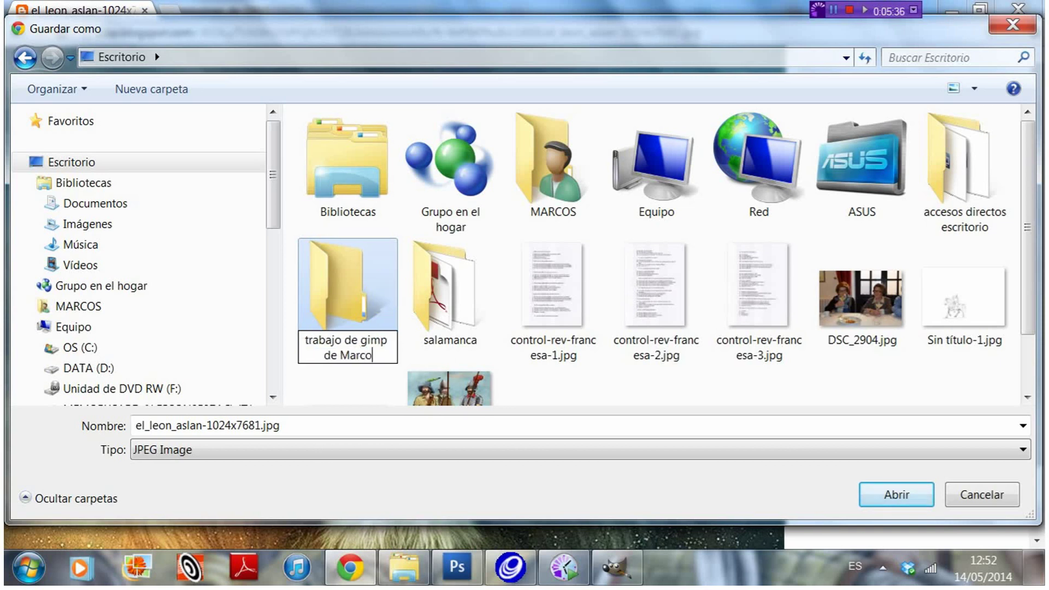
click(356, 288)
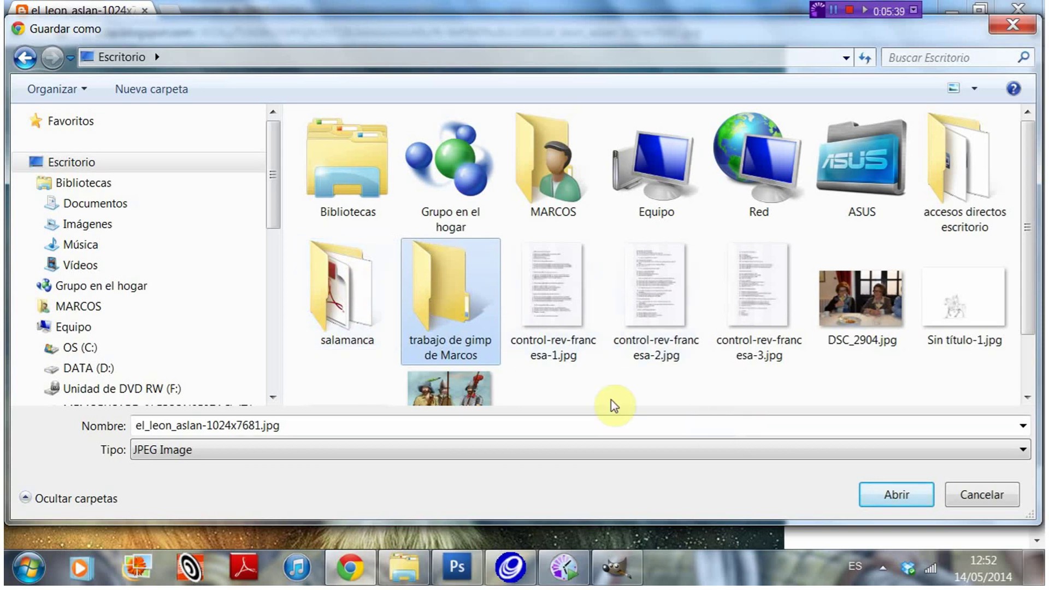
click(883, 497)
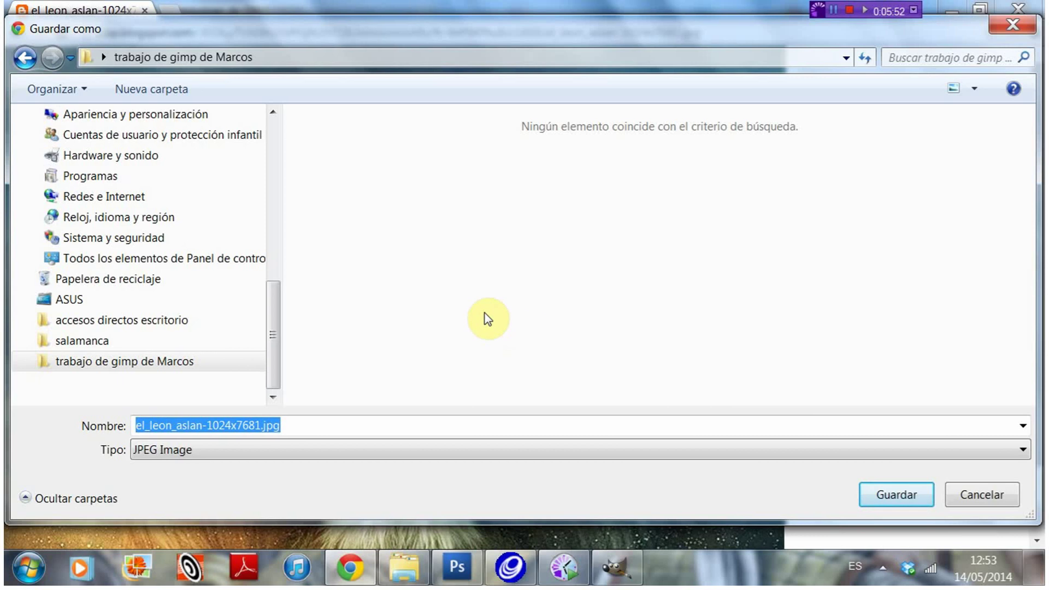
click(883, 497)
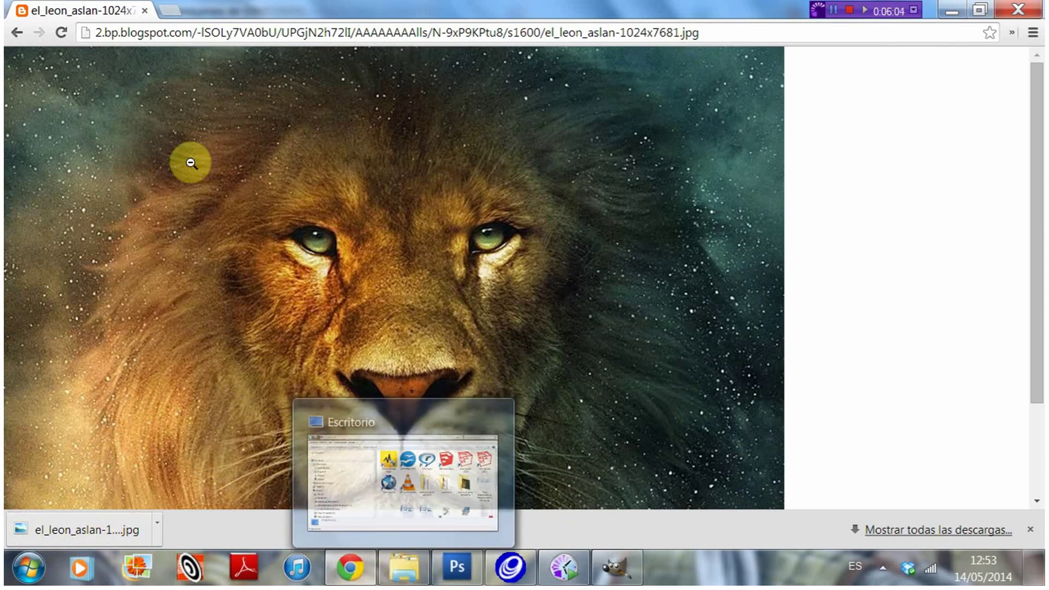
Return to the image results and replace the 'león' query with 'cara'.
click(17, 33)
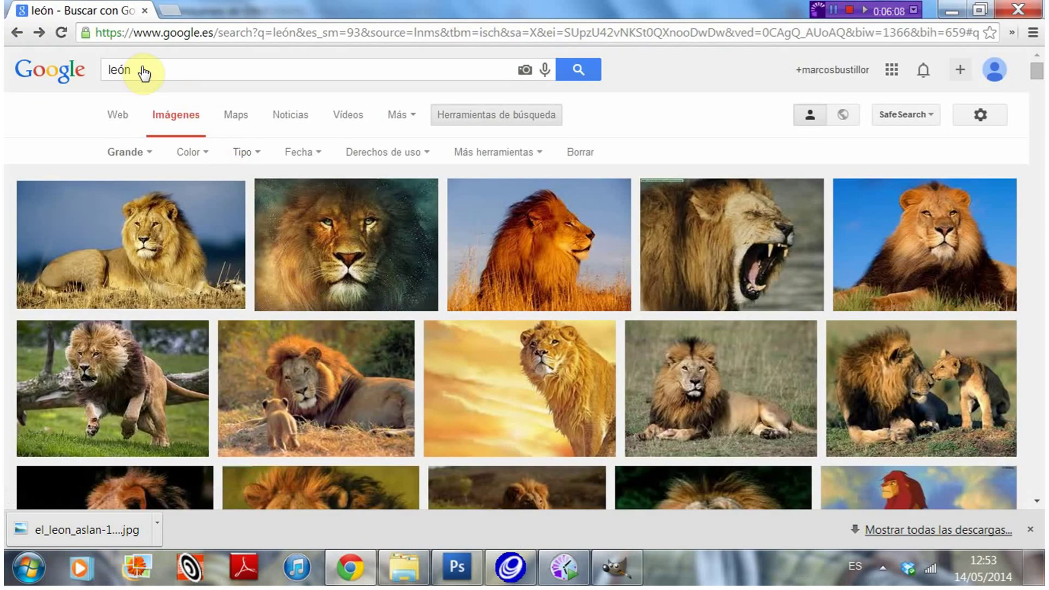
click(339, 240)
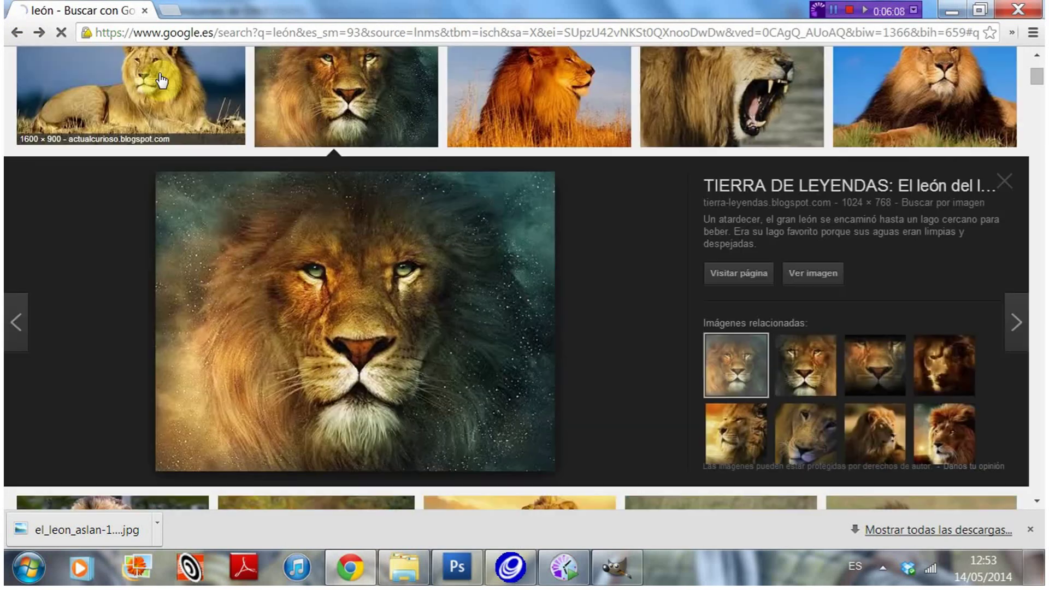
drag(1038, 79, 1041, 62)
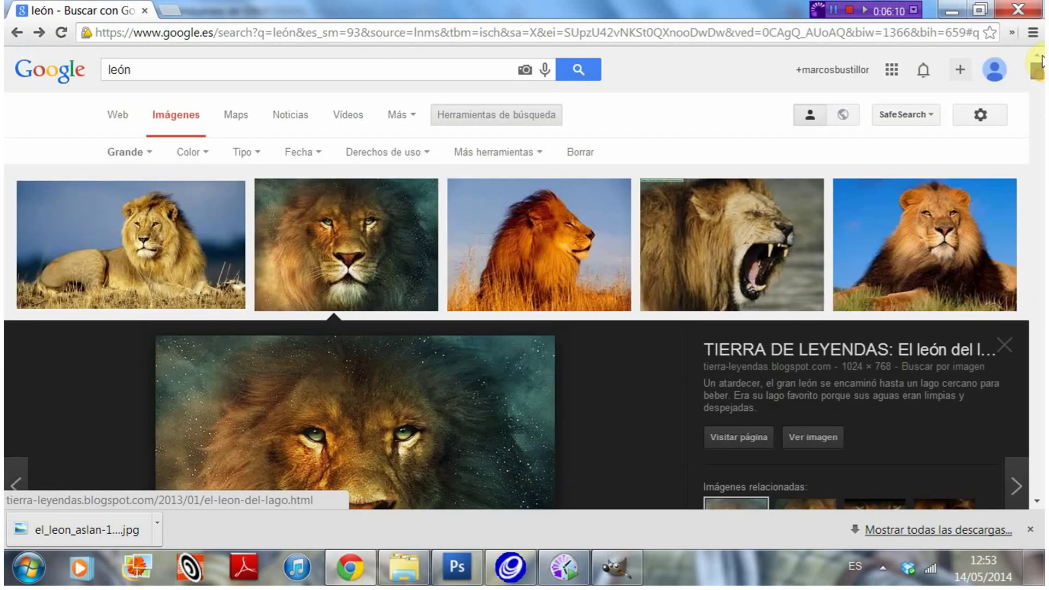
double_click(191, 67)
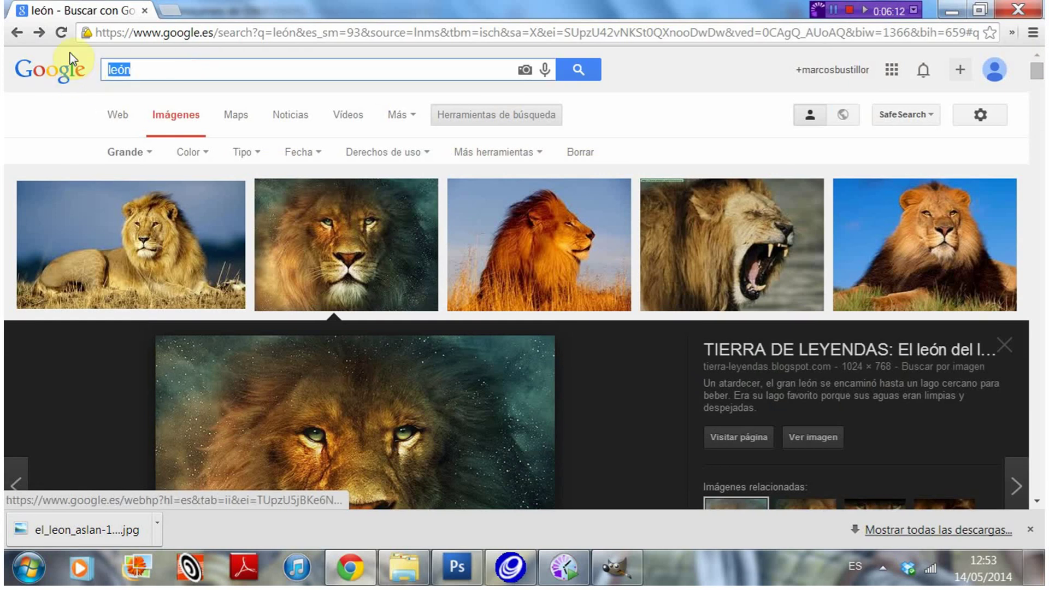
text(ca)
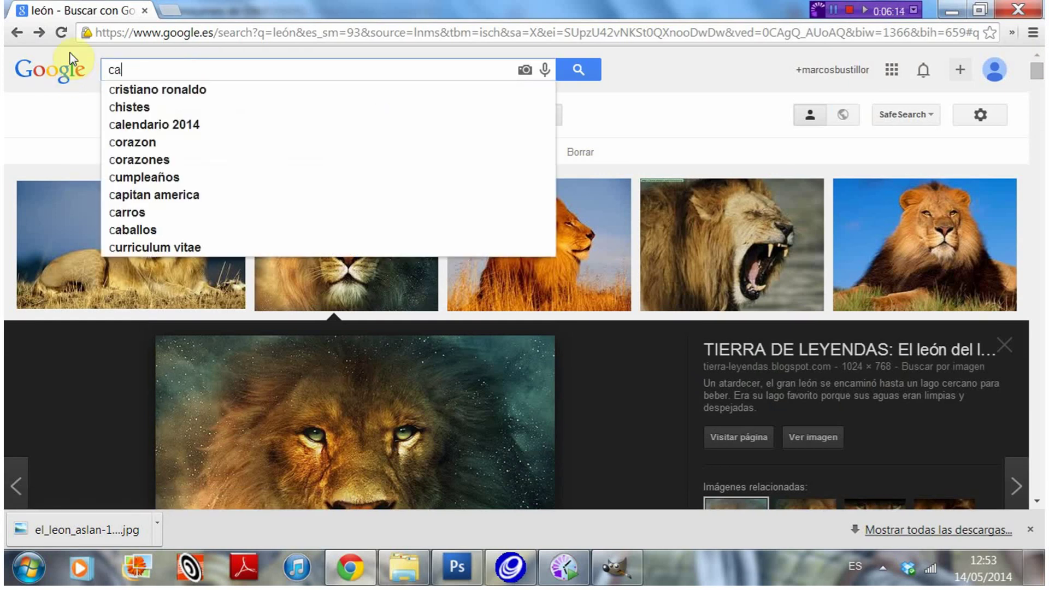
text(ra)
key(Return)
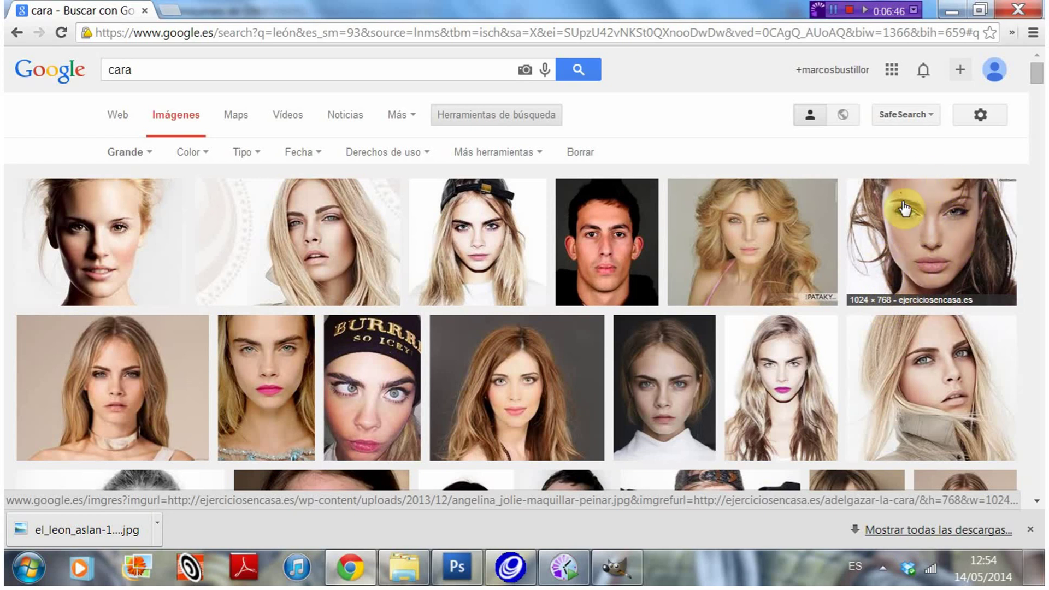
Open the close-up woman's face photo at full size and save it to the work folder.
click(929, 243)
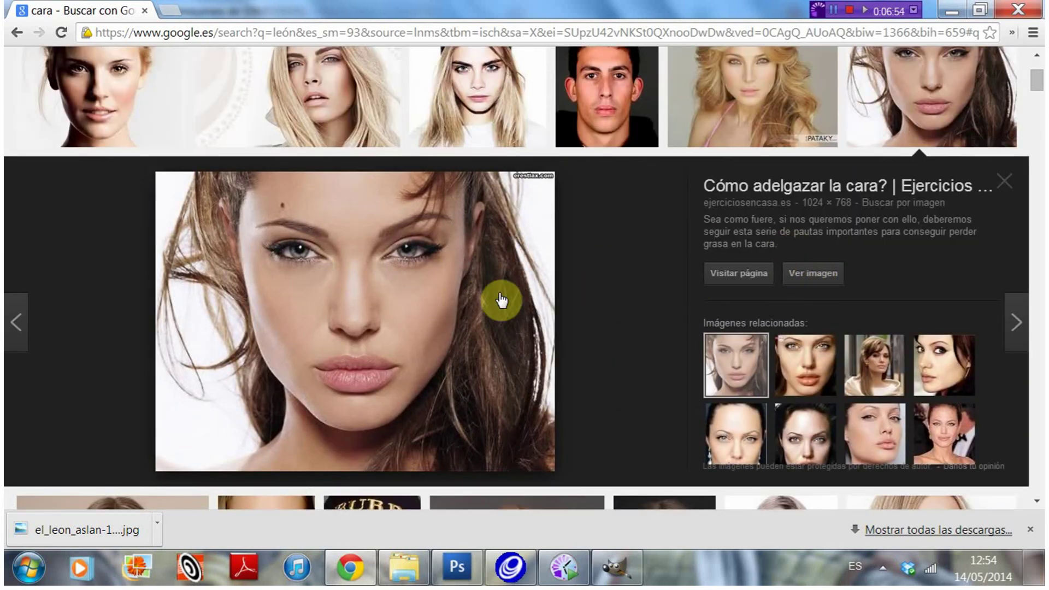
click(813, 274)
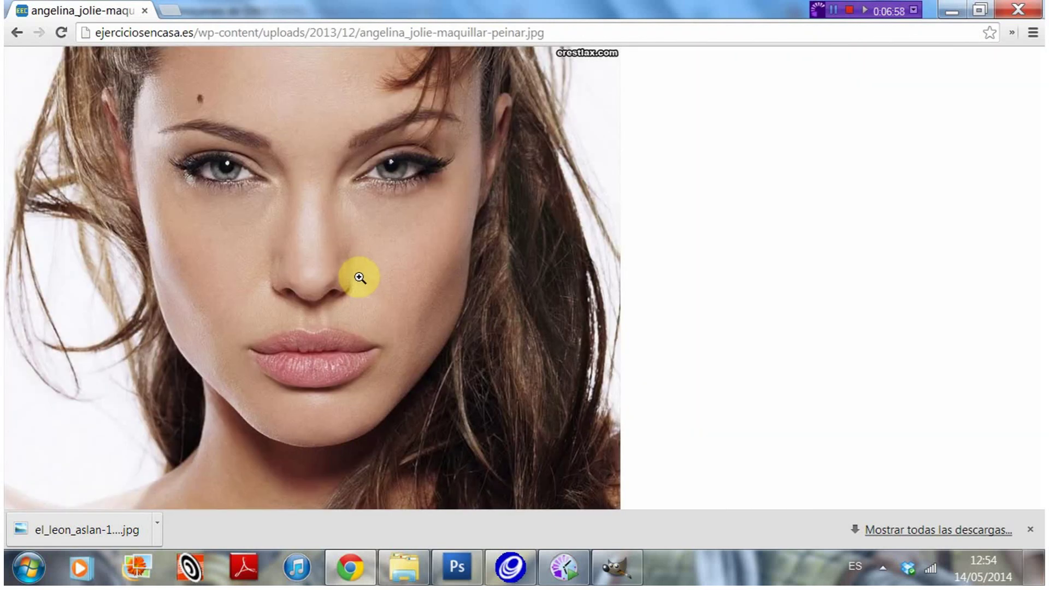
click(360, 274)
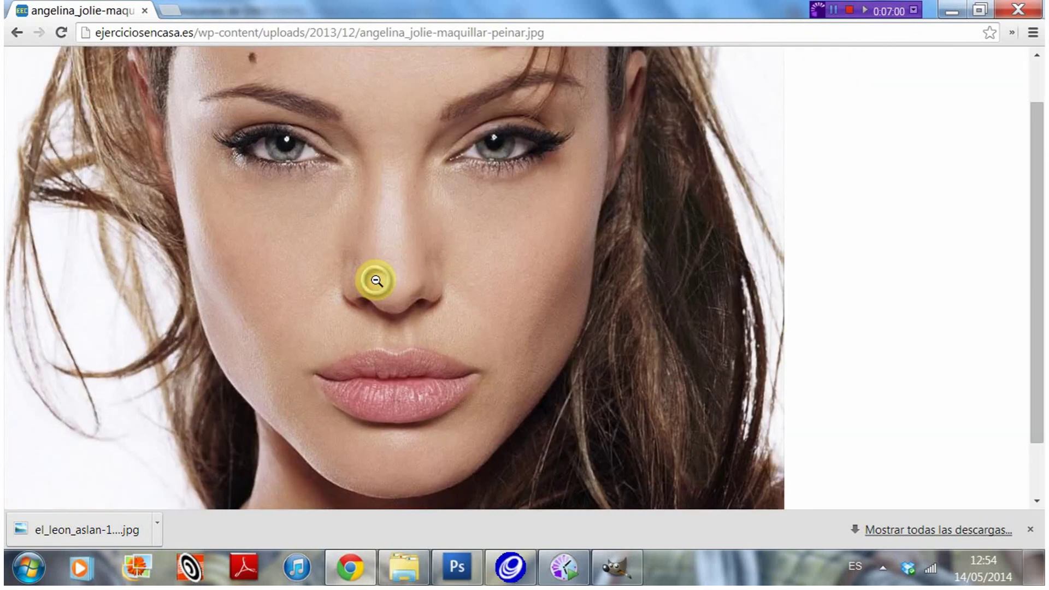
right_click(377, 276)
click(414, 294)
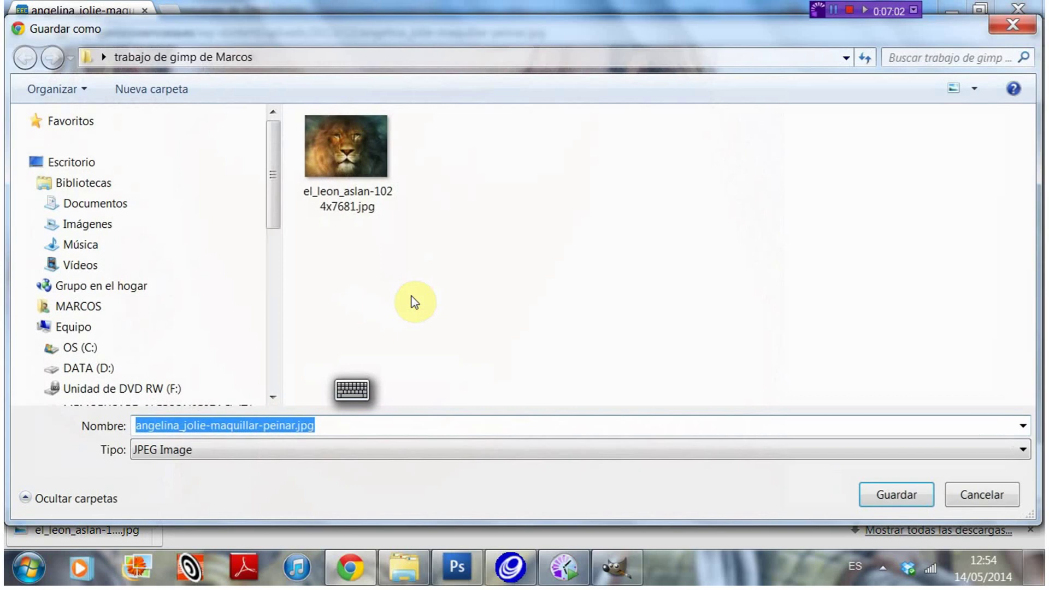
click(897, 500)
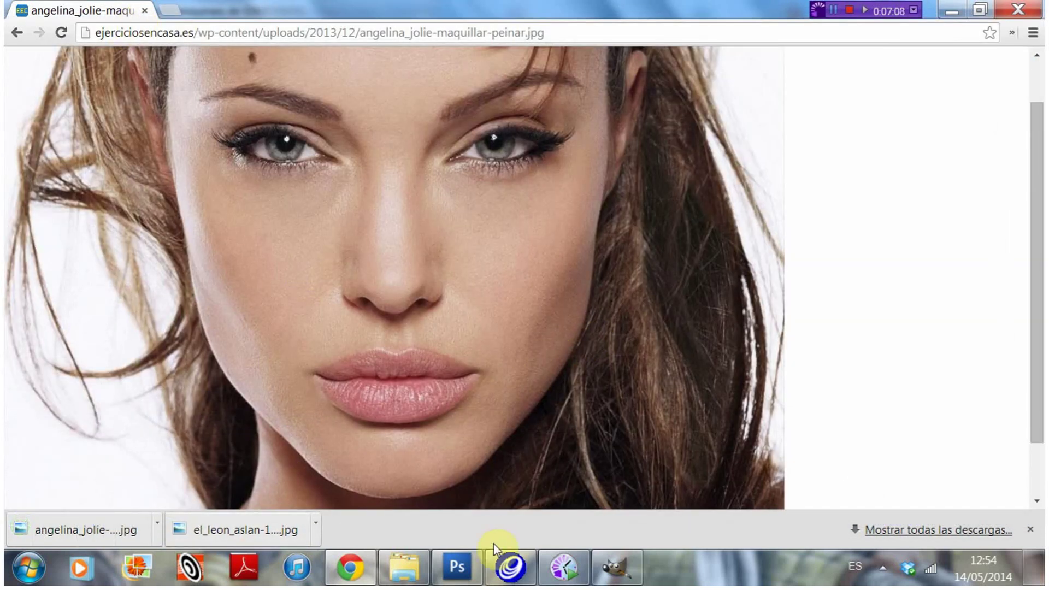
Open a new toolbox in GIMP and arrange it in rows at the top-left.
click(617, 566)
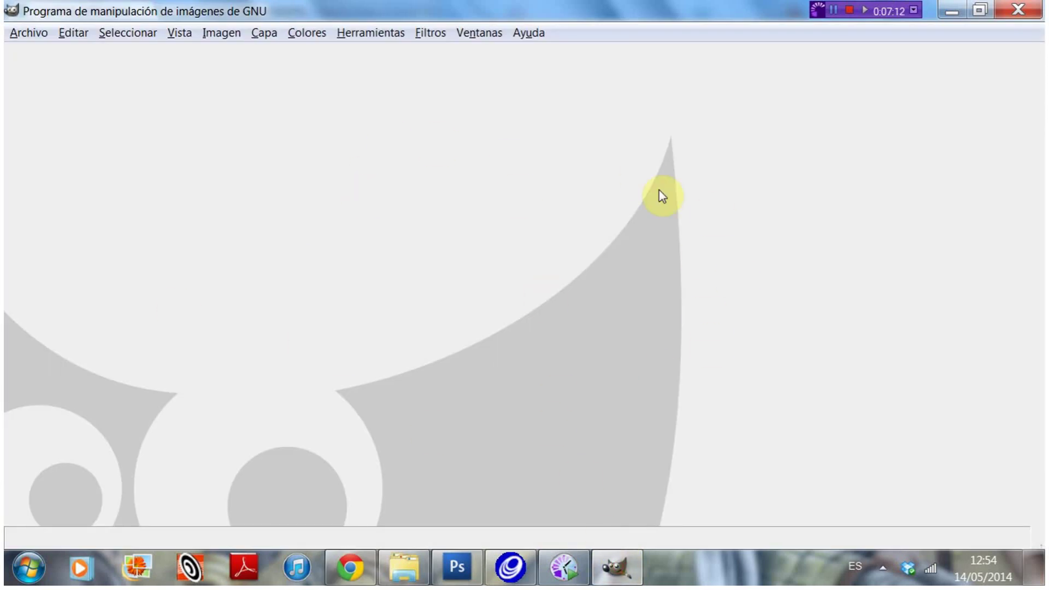
click(479, 33)
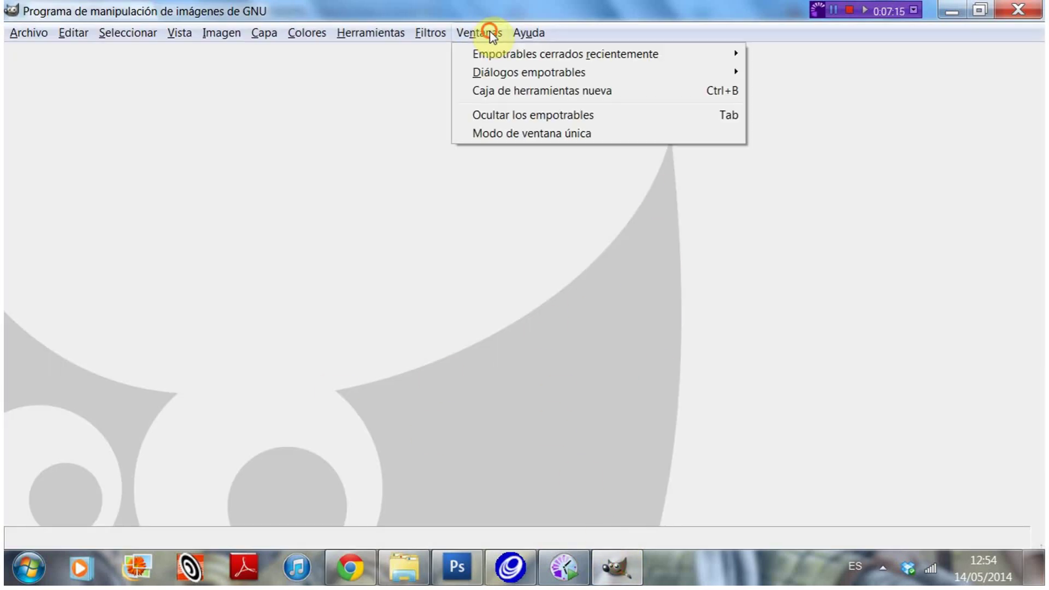
click(504, 93)
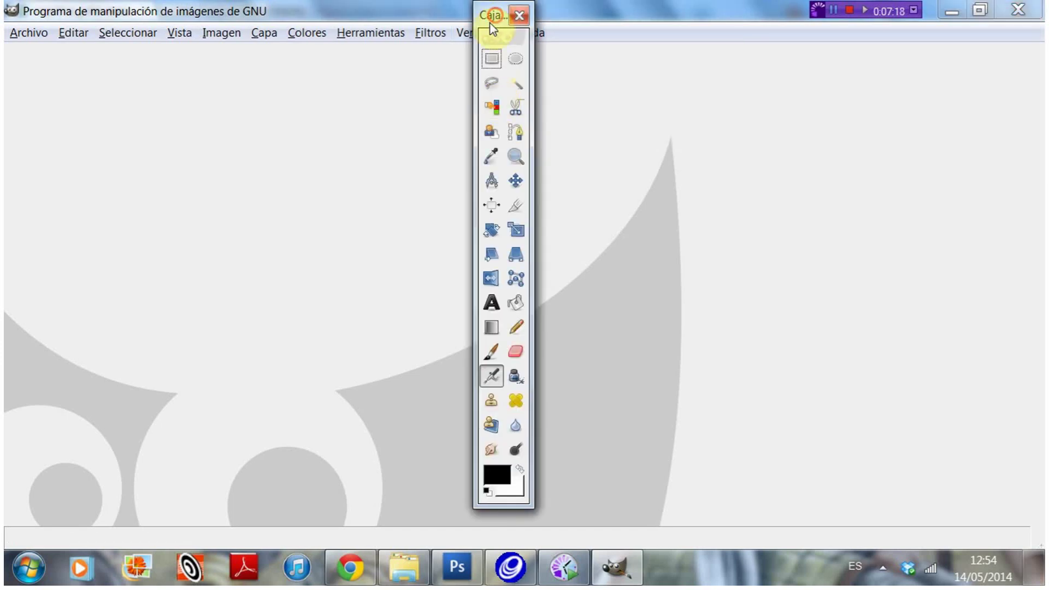
drag(493, 28, 67, 66)
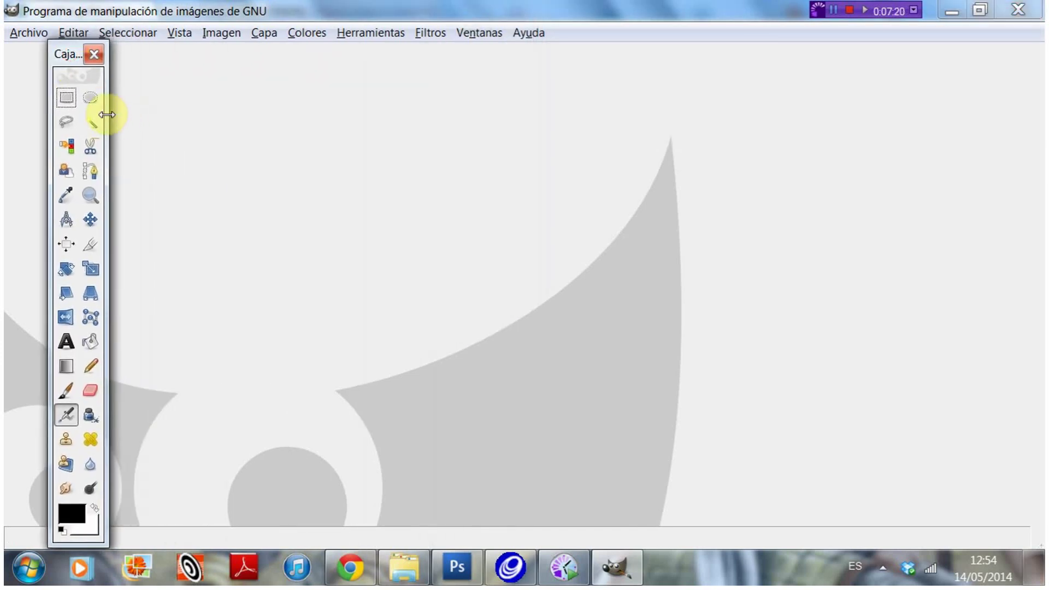
drag(106, 115, 258, 122)
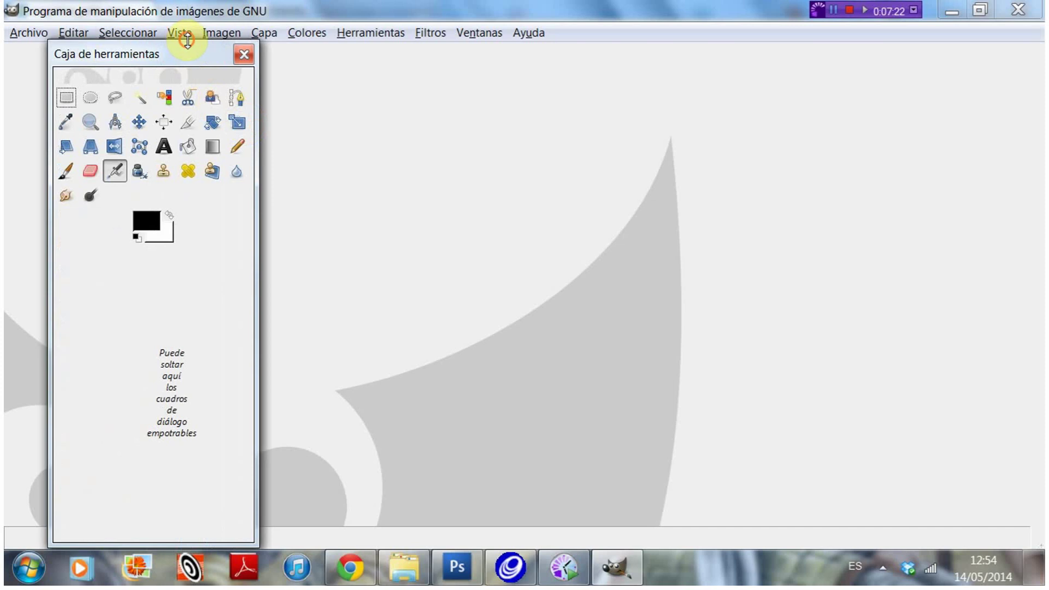
mouse_move(187, 40)
mouse_down()
mouse_move(181, 185)
mouse_move(155, 78)
mouse_up()
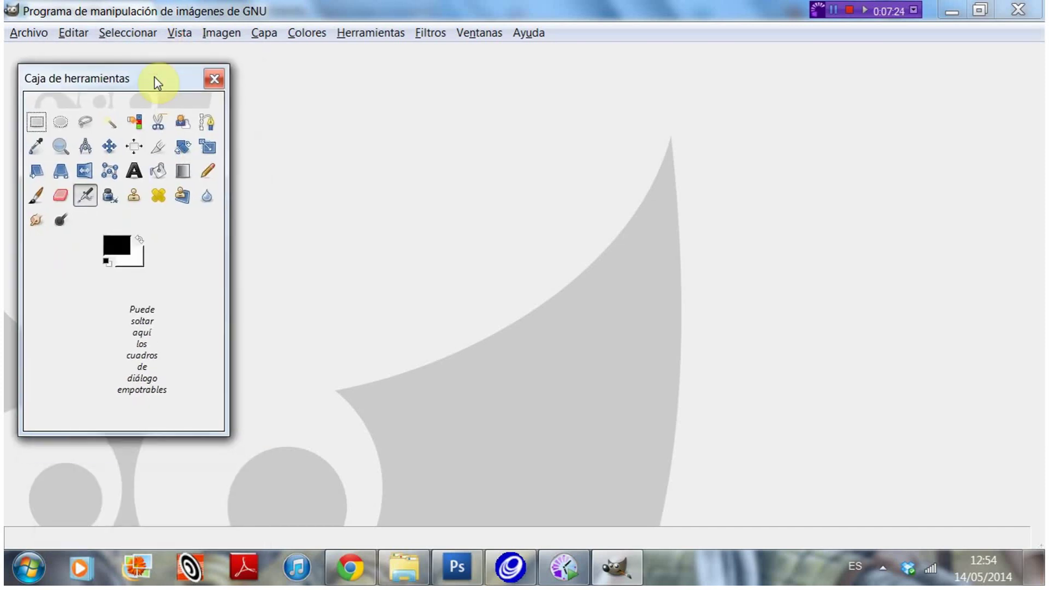
Open the Capas dialog and move it to the right side.
click(474, 32)
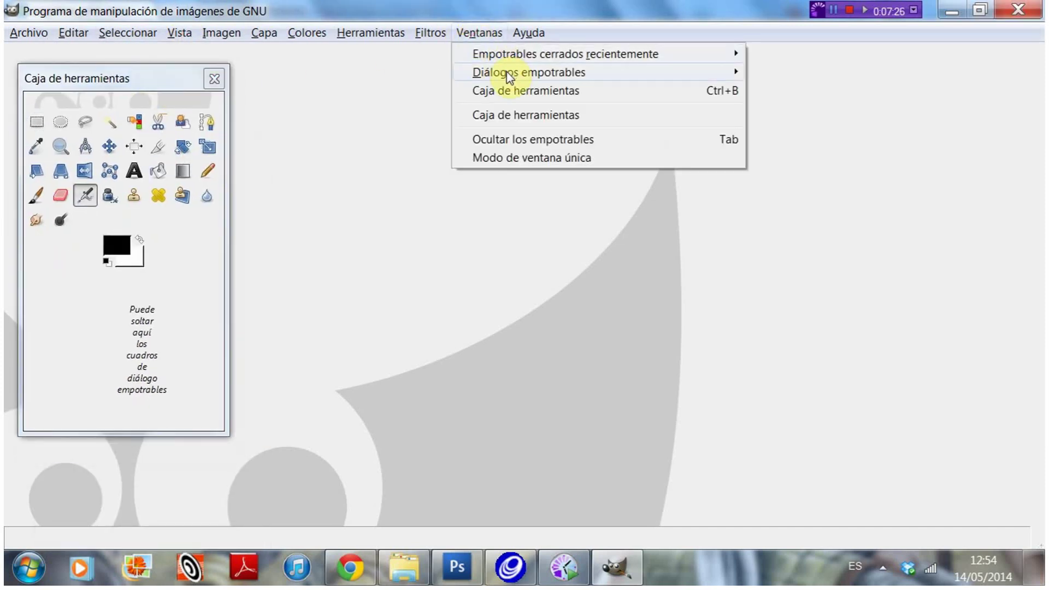
mouse_move(529, 72)
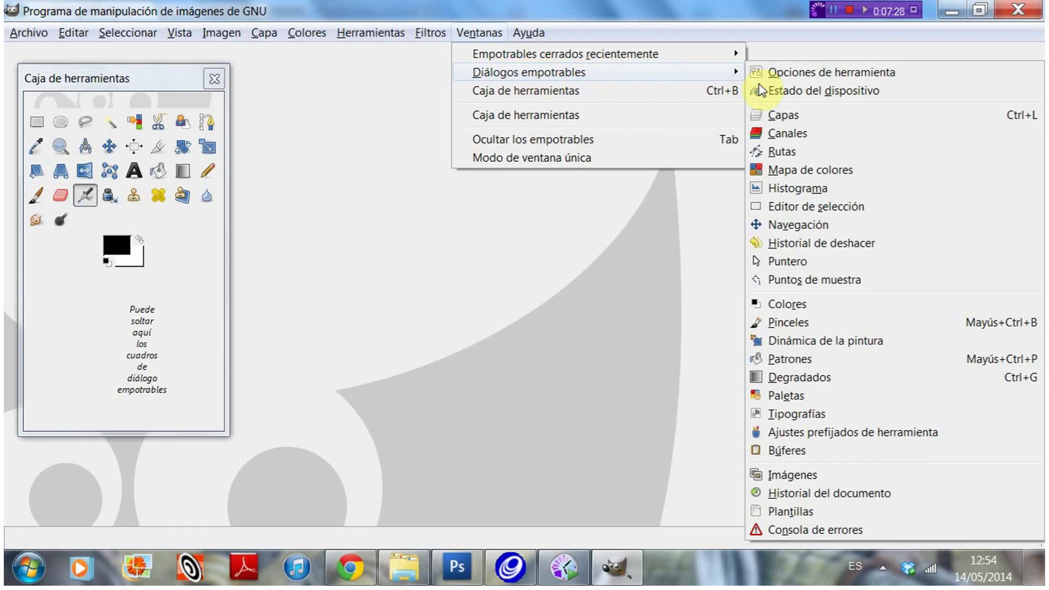
click(785, 116)
mouse_move(715, 50)
mouse_down()
mouse_move(868, 93)
mouse_move(921, 76)
mouse_up()
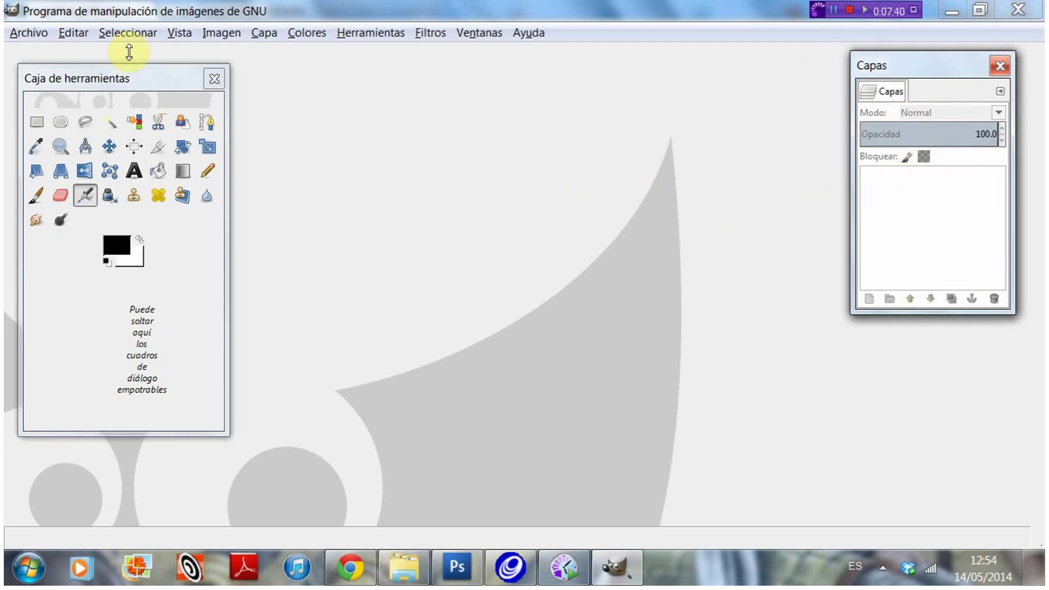
Open el_leon_aslan-1024x7681.jpg in GIMP.
click(30, 37)
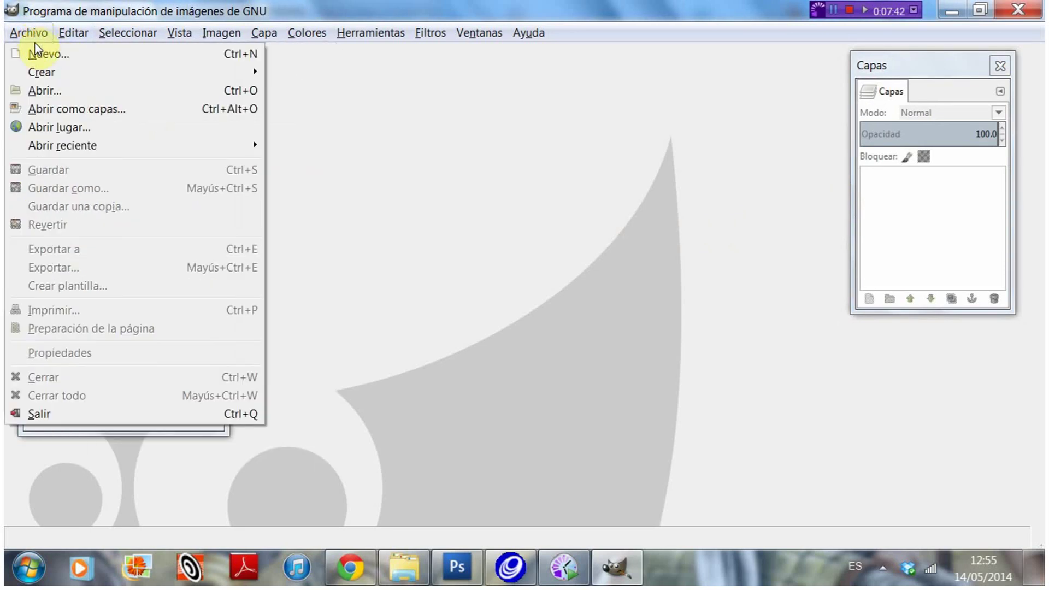
click(33, 91)
click(235, 126)
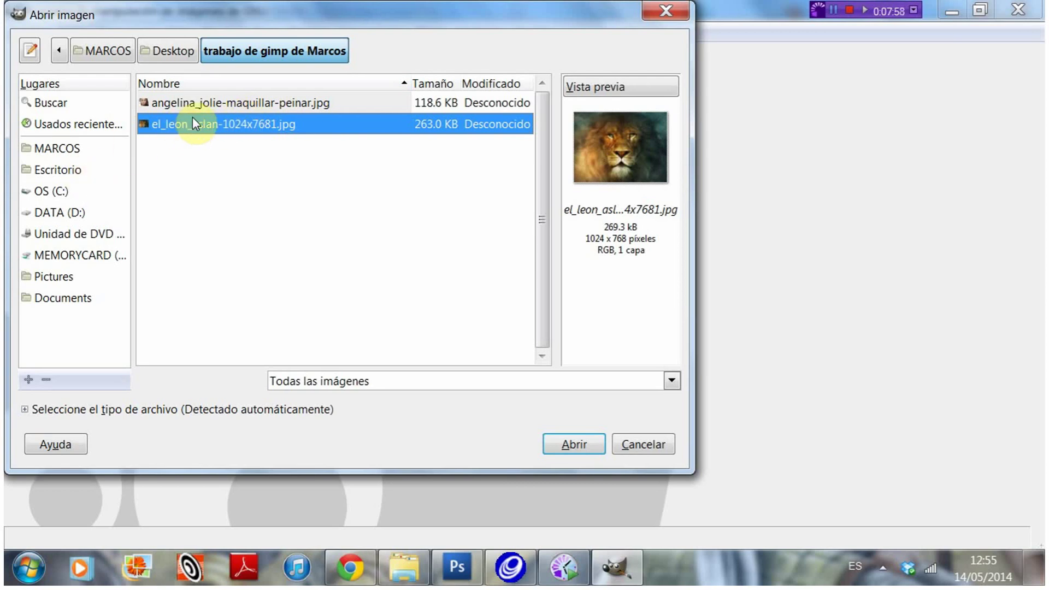
click(575, 444)
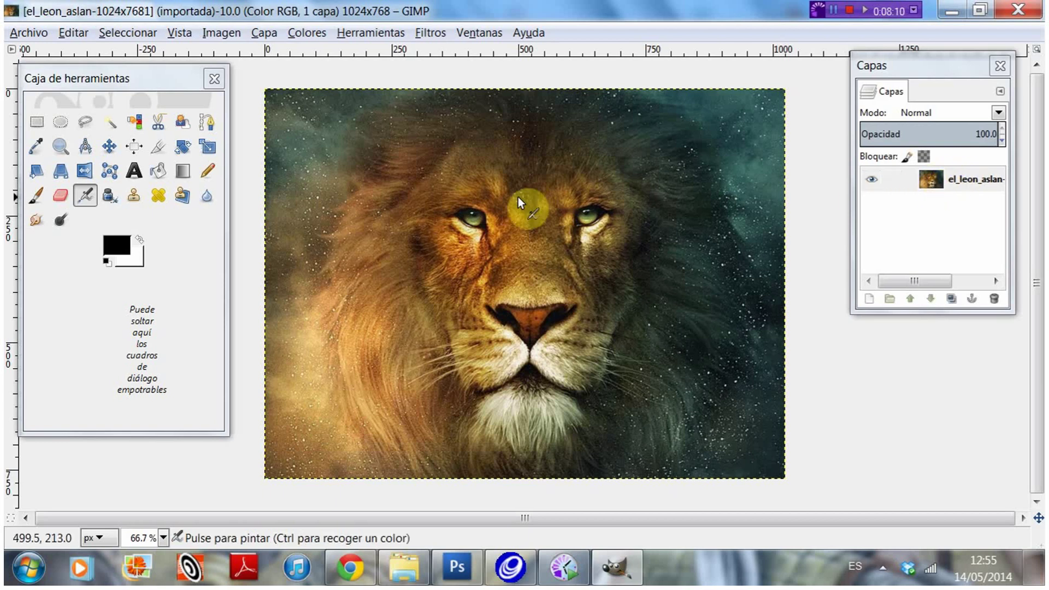
Open the woman's portrait JPG in a second image window.
click(28, 33)
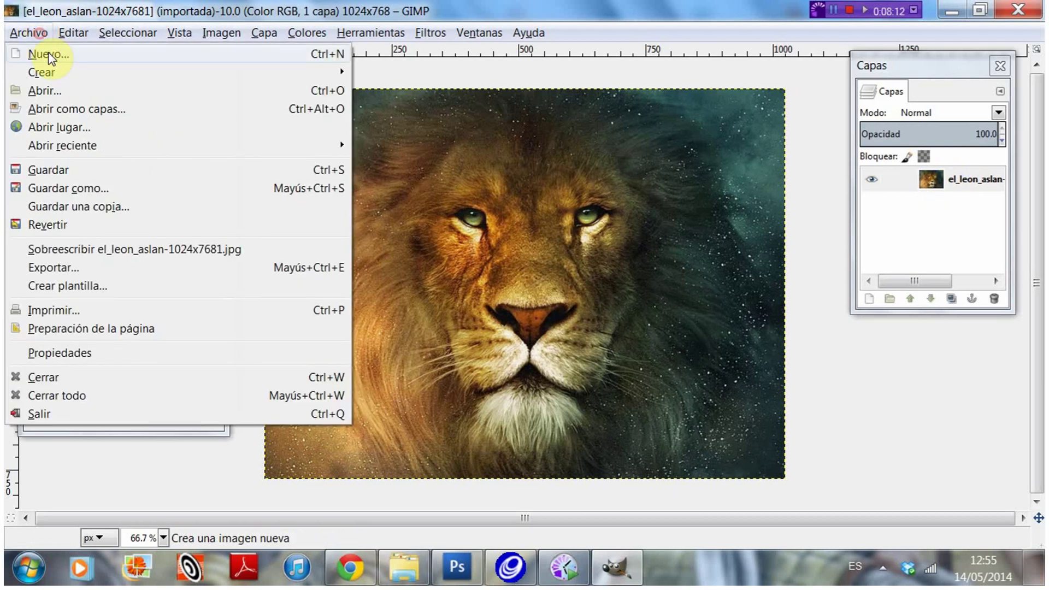
click(50, 89)
click(196, 103)
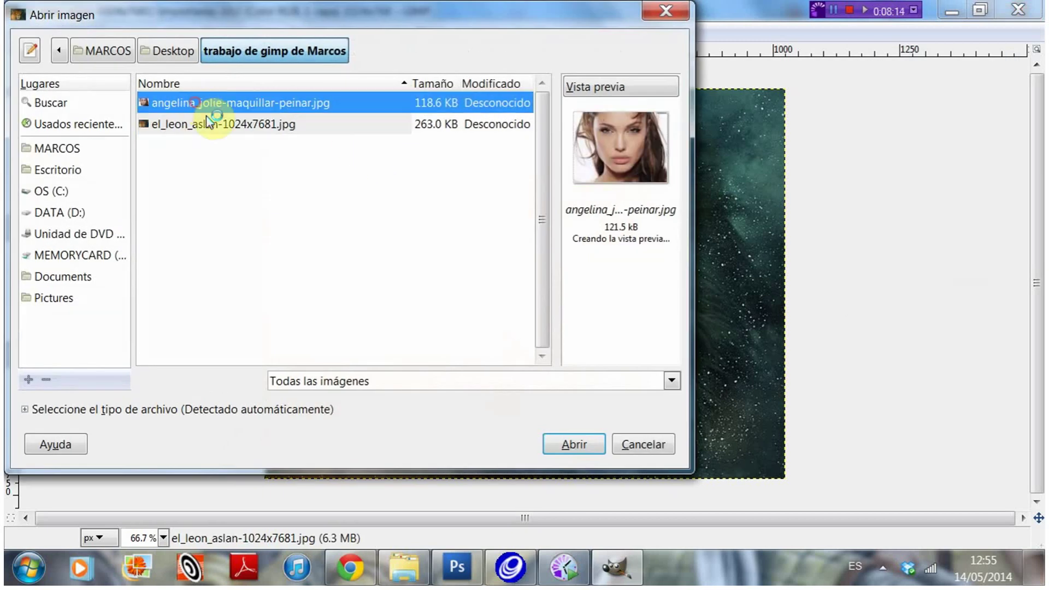
click(579, 447)
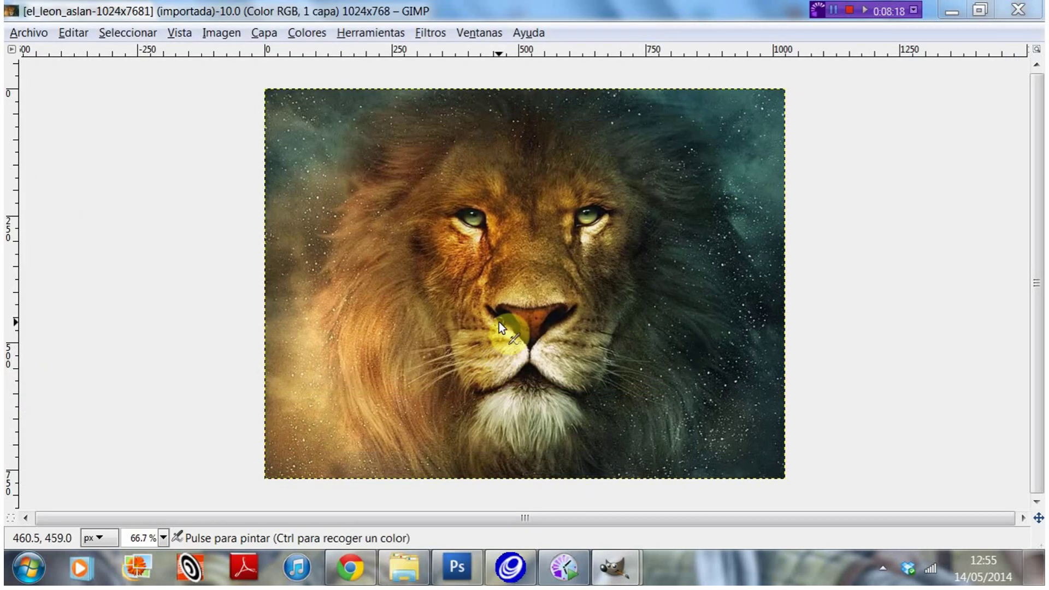
mouse_move(614, 567)
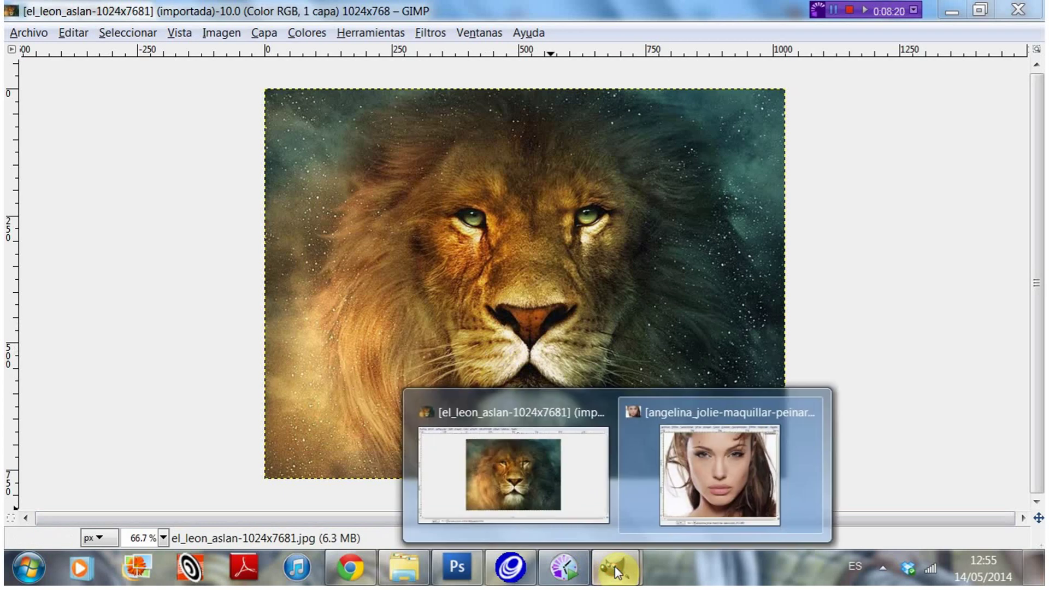
Bring the portrait window forward and reposition it beside the lion image.
click(711, 465)
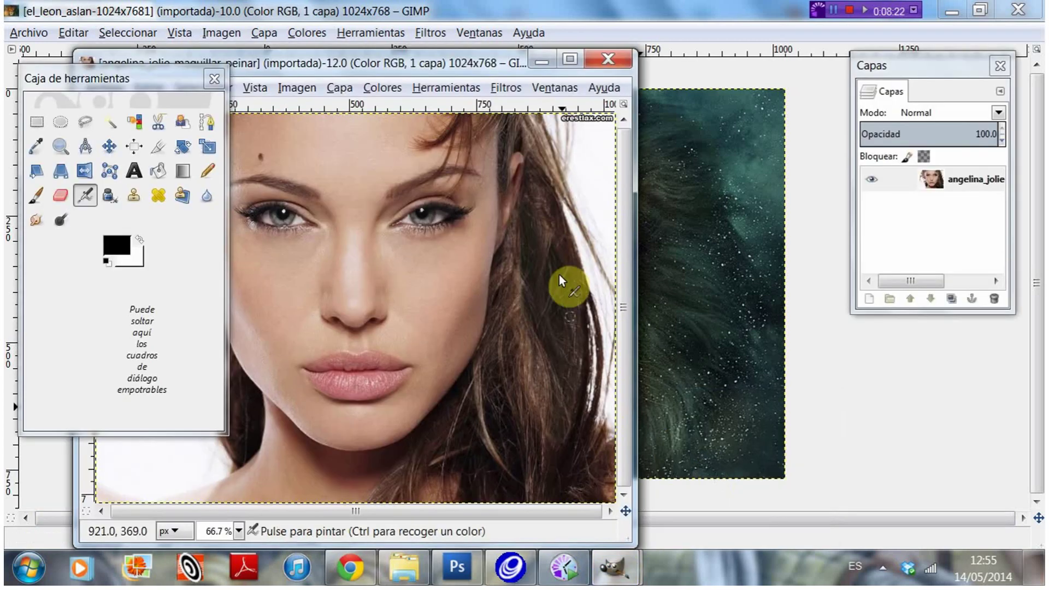
click(470, 62)
drag(519, 65, 469, 88)
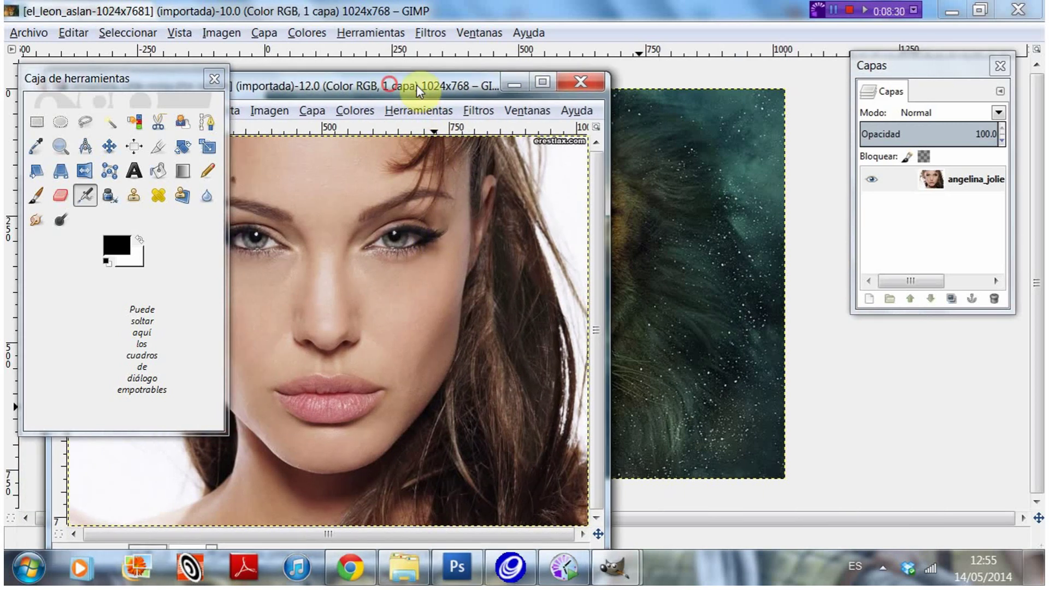
mouse_move(413, 84)
mouse_down()
mouse_move(675, 102)
mouse_move(176, 155)
mouse_up()
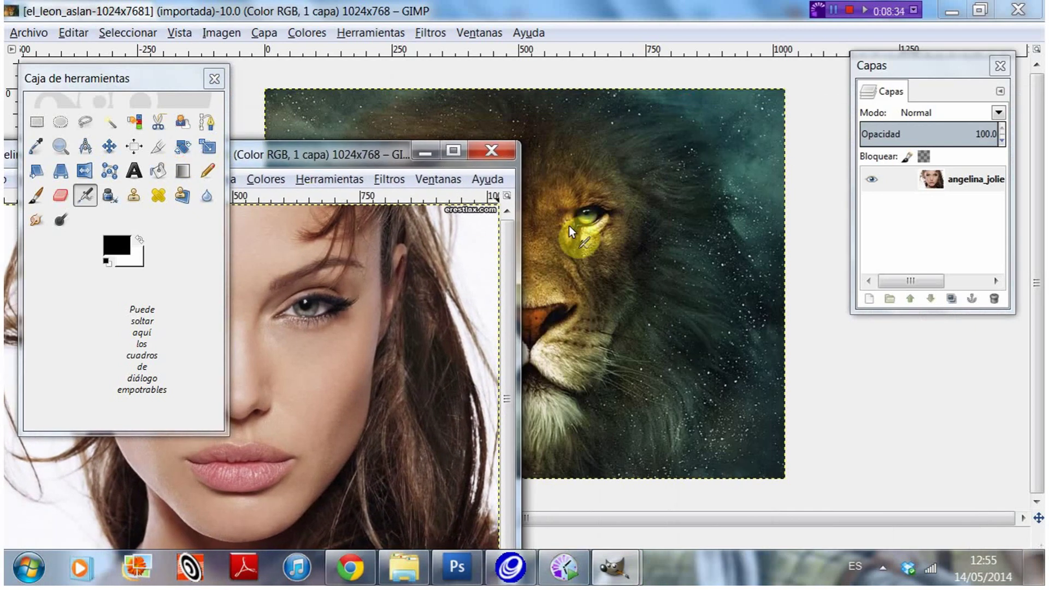
mouse_move(360, 152)
mouse_down()
mouse_move(556, 75)
mouse_move(546, 58)
mouse_up()
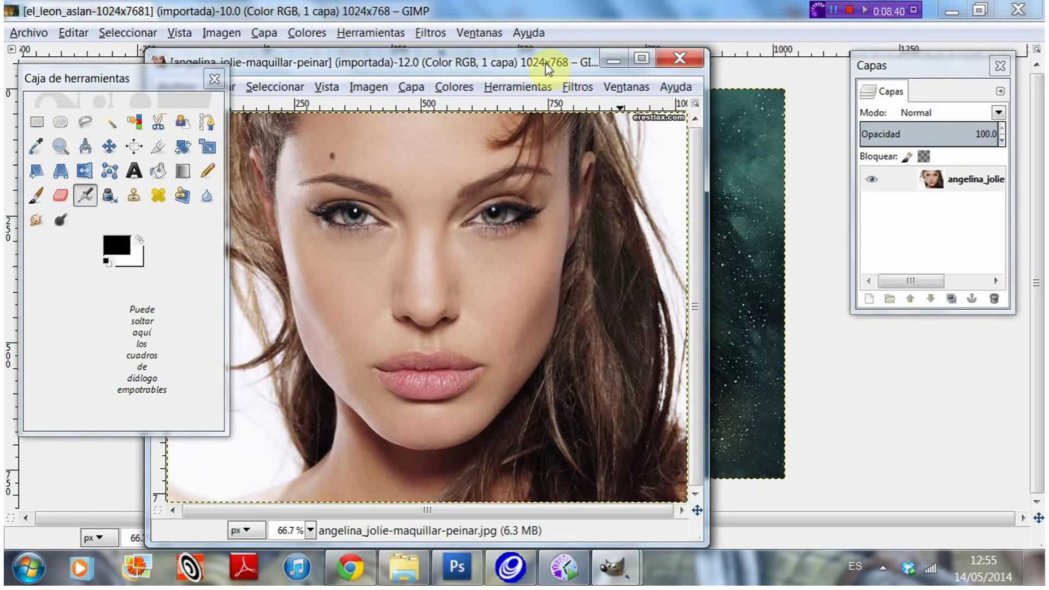
mouse_move(469, 61)
mouse_down()
mouse_move(347, 160)
mouse_move(324, 114)
mouse_up()
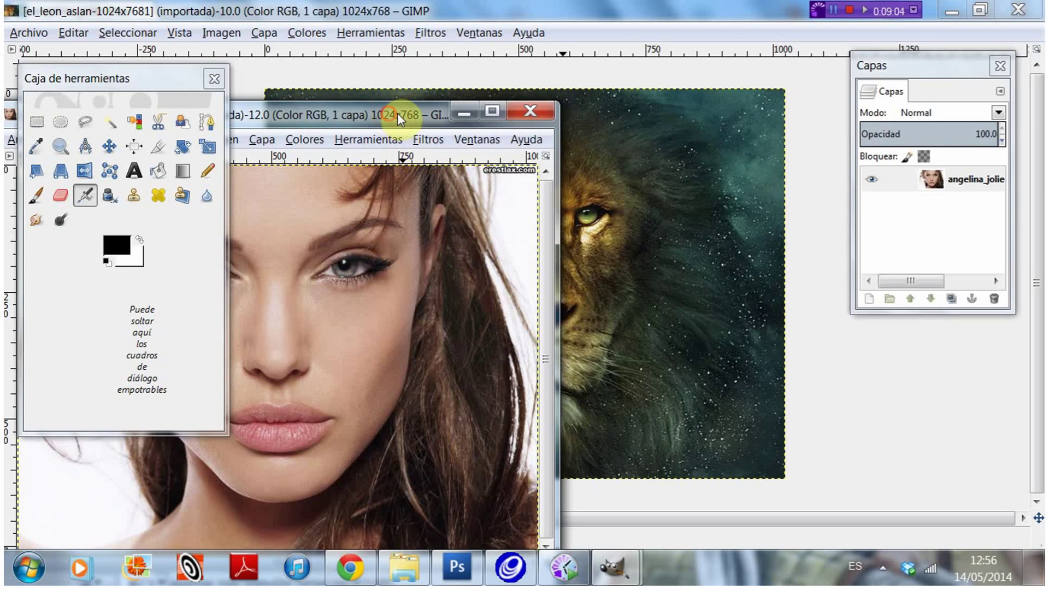
drag(398, 113, 880, 88)
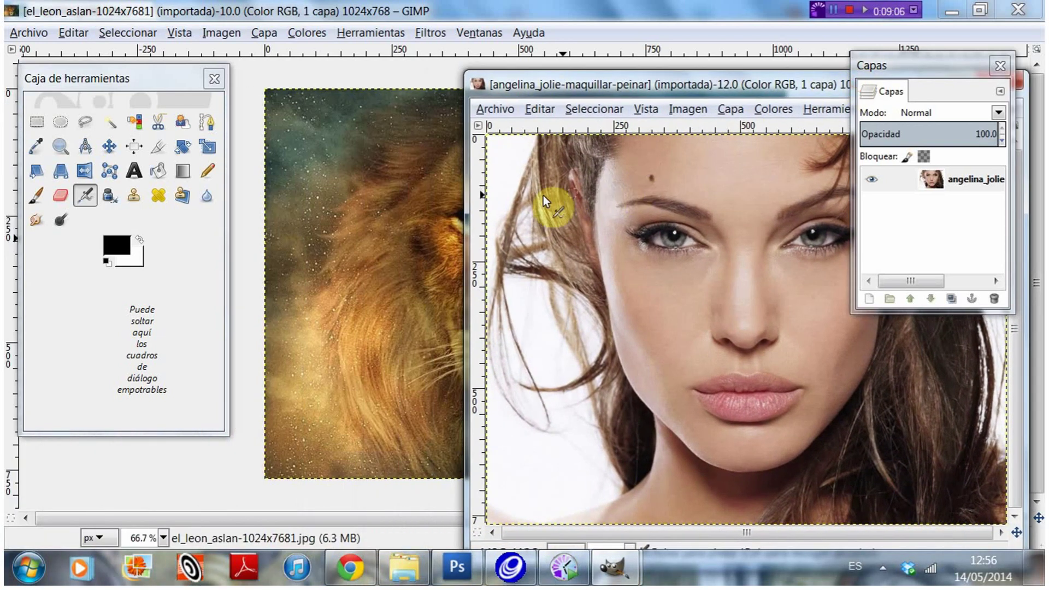
drag(597, 85, 490, 59)
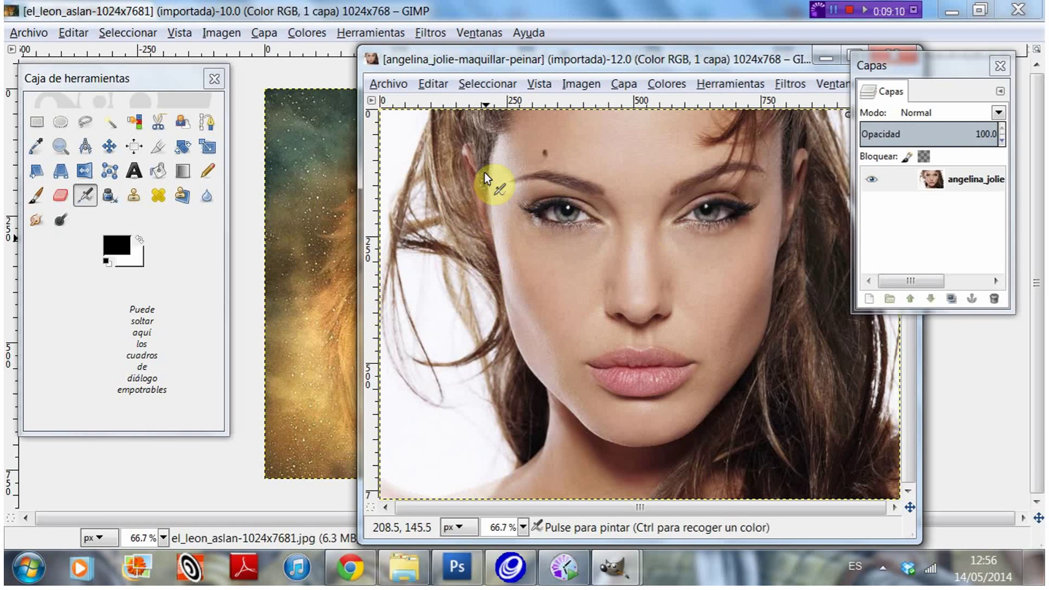
Copy the whole portrait with Editar > Copiar, then minimize its window.
click(433, 88)
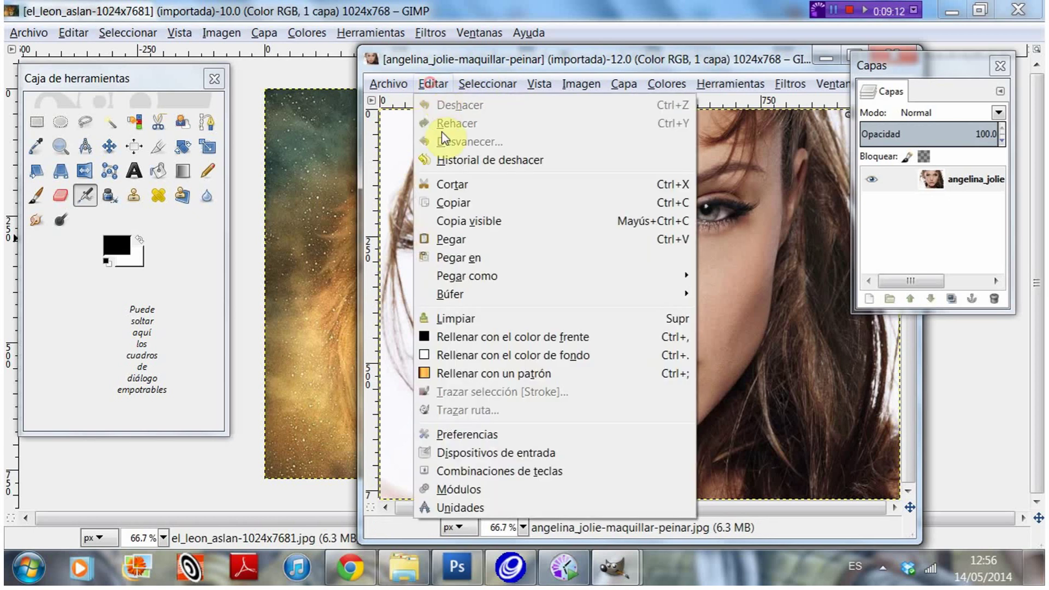
click(464, 203)
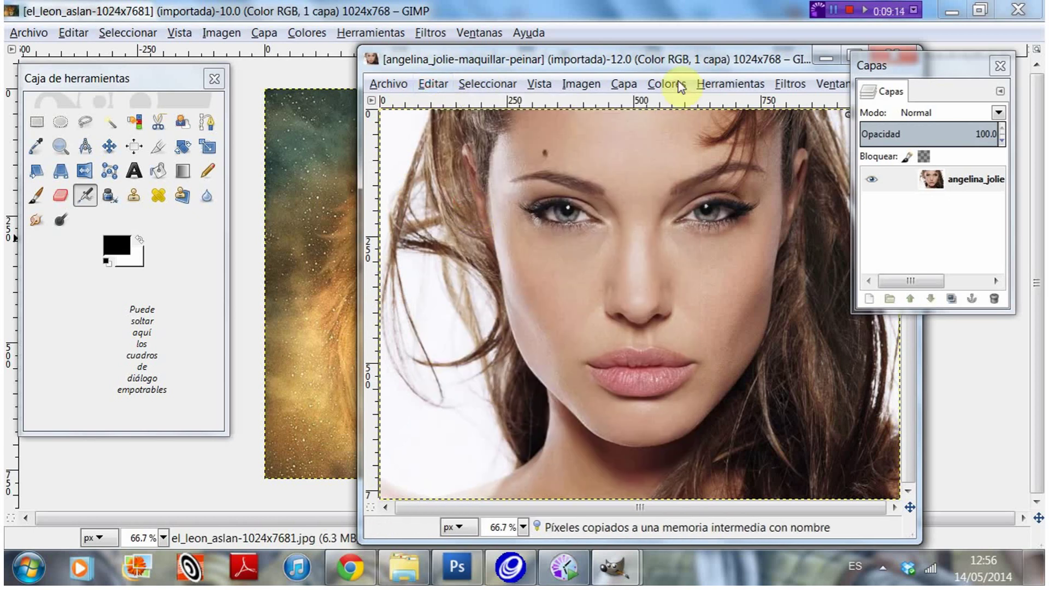
drag(662, 64, 560, 108)
click(594, 107)
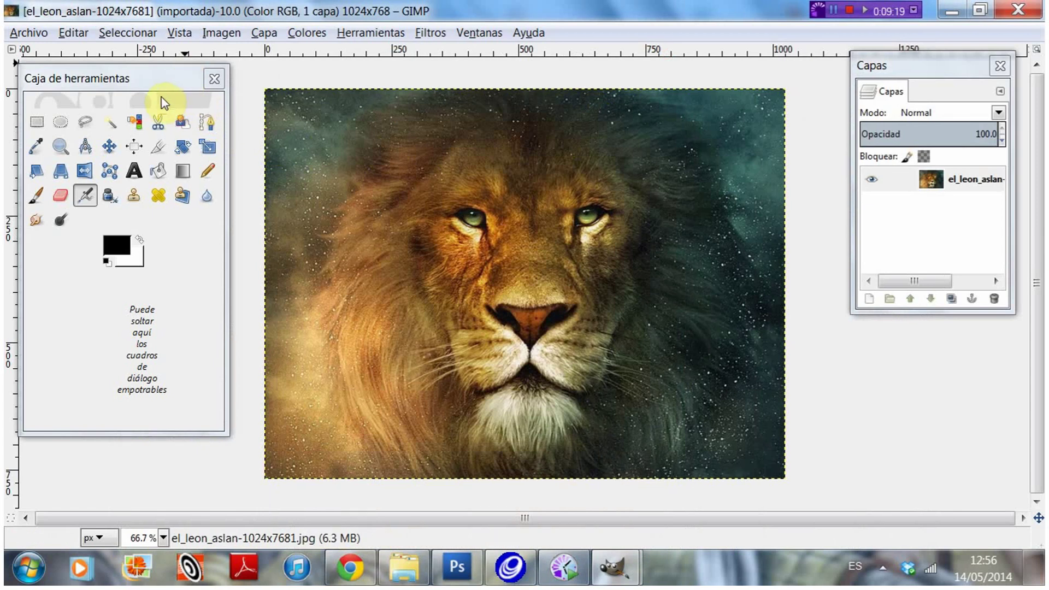
Paste the portrait into the lion image as a floating selection and widen the Capas dock.
click(76, 34)
click(99, 189)
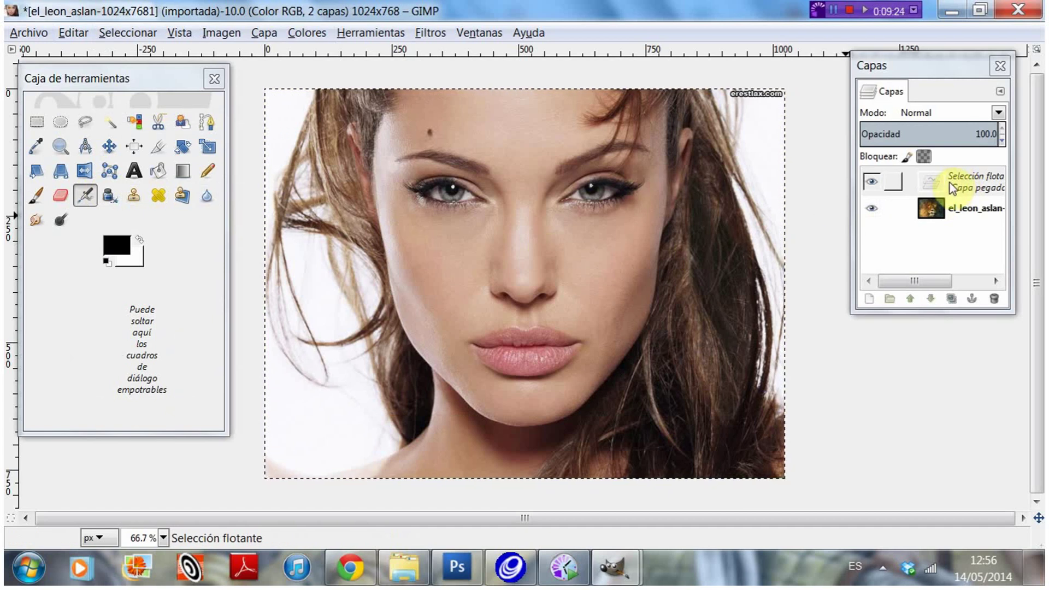
drag(851, 216, 777, 216)
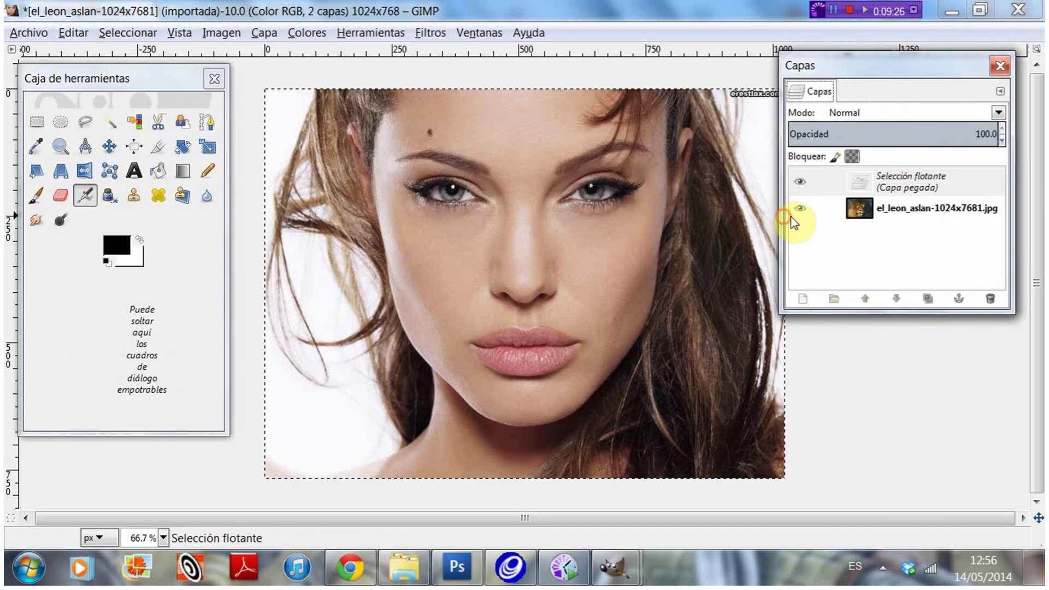
Toggle the floating selection's visibility a few times to compare it with the lion.
click(922, 184)
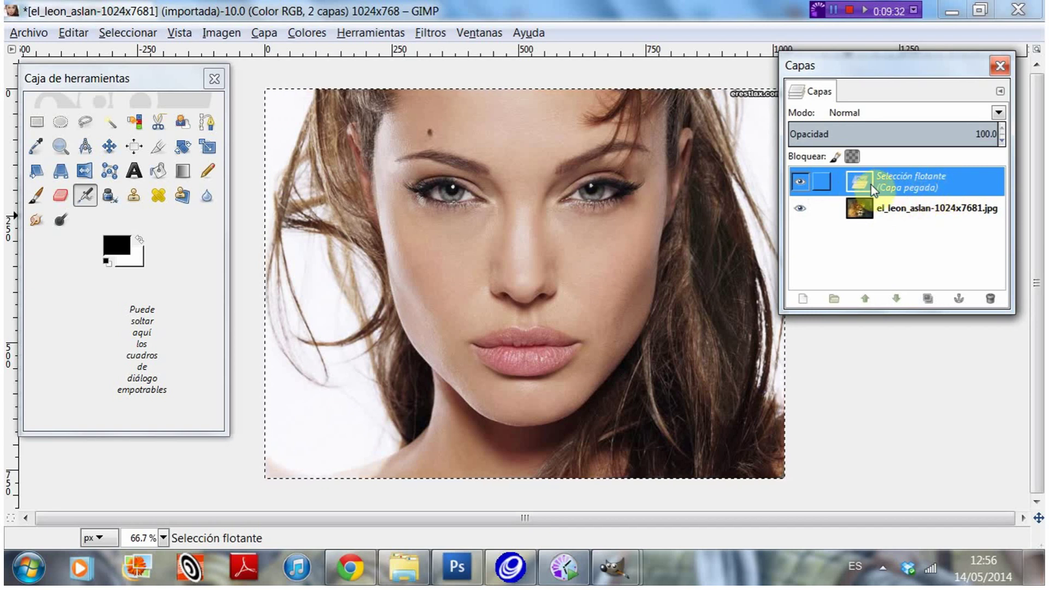
click(800, 181)
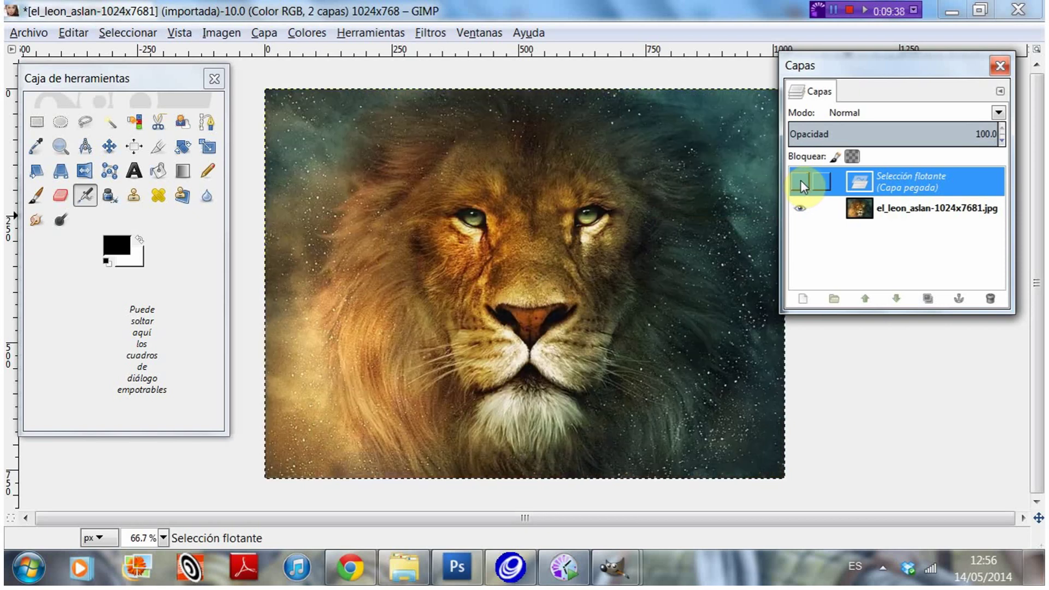
click(801, 180)
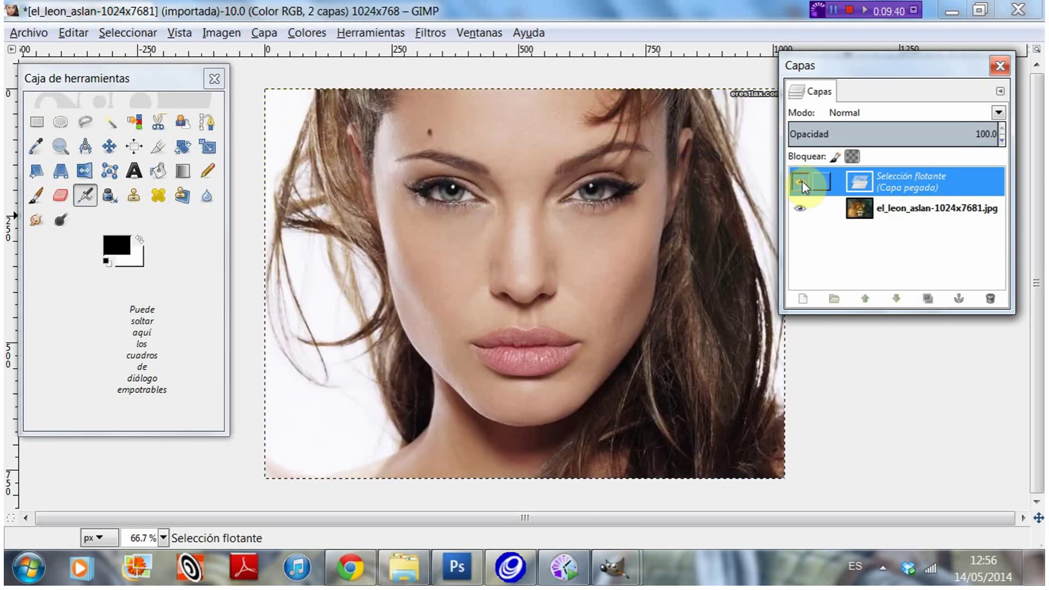
click(801, 182)
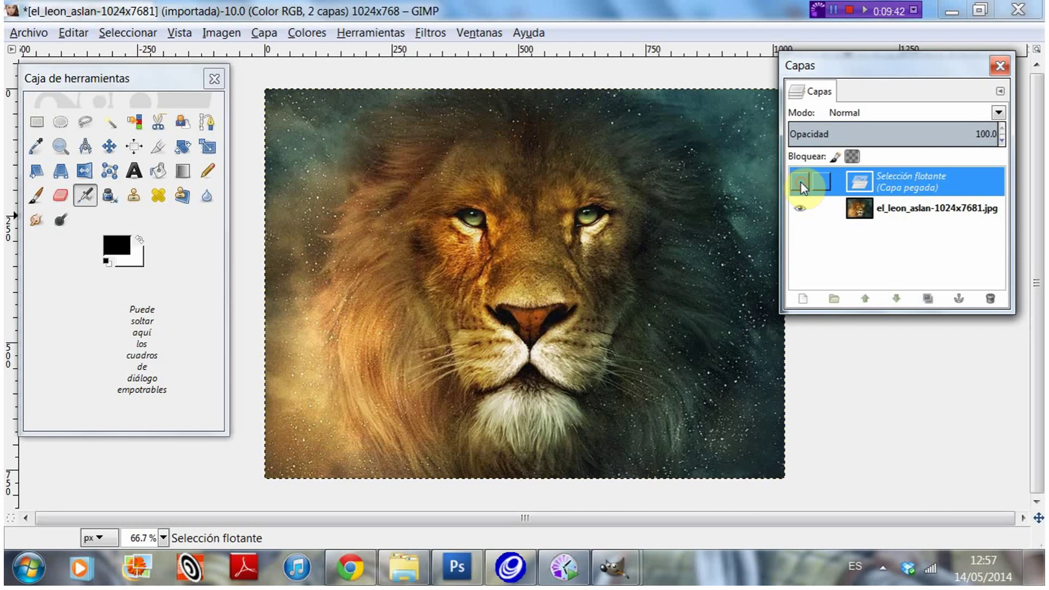
click(801, 181)
click(801, 182)
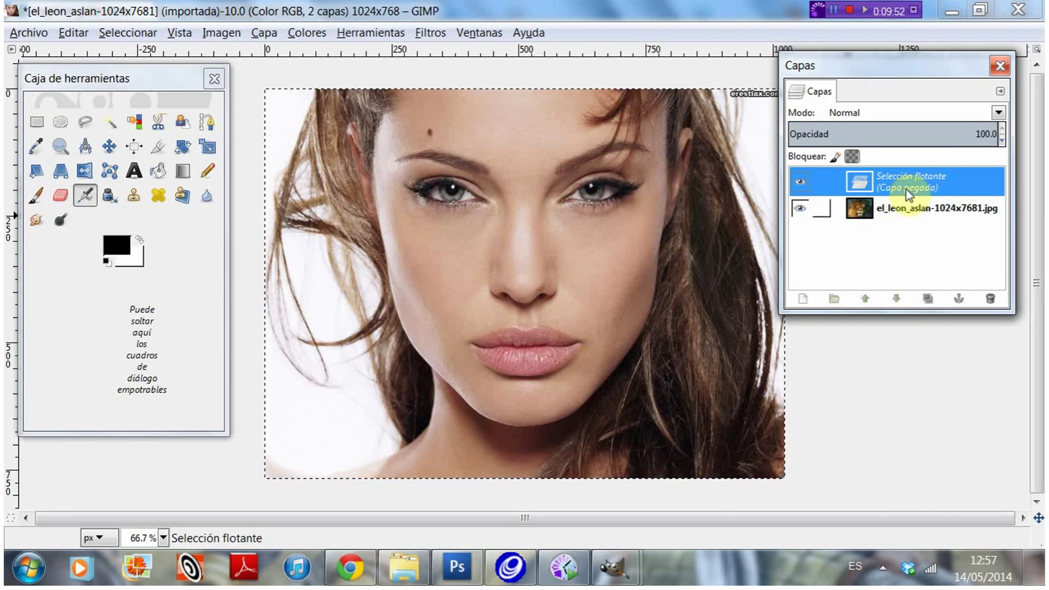
click(807, 300)
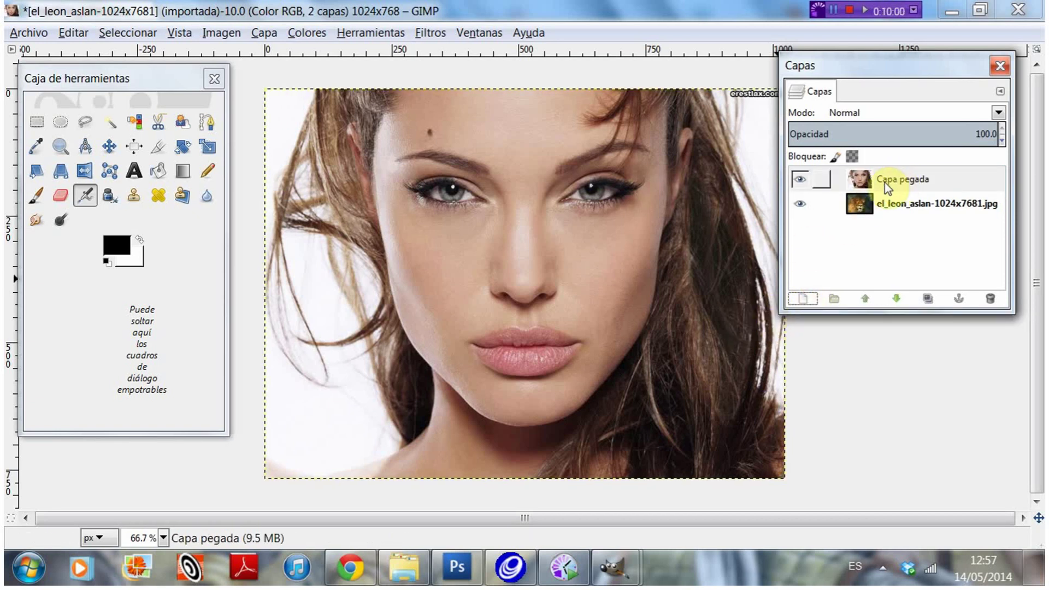
click(888, 207)
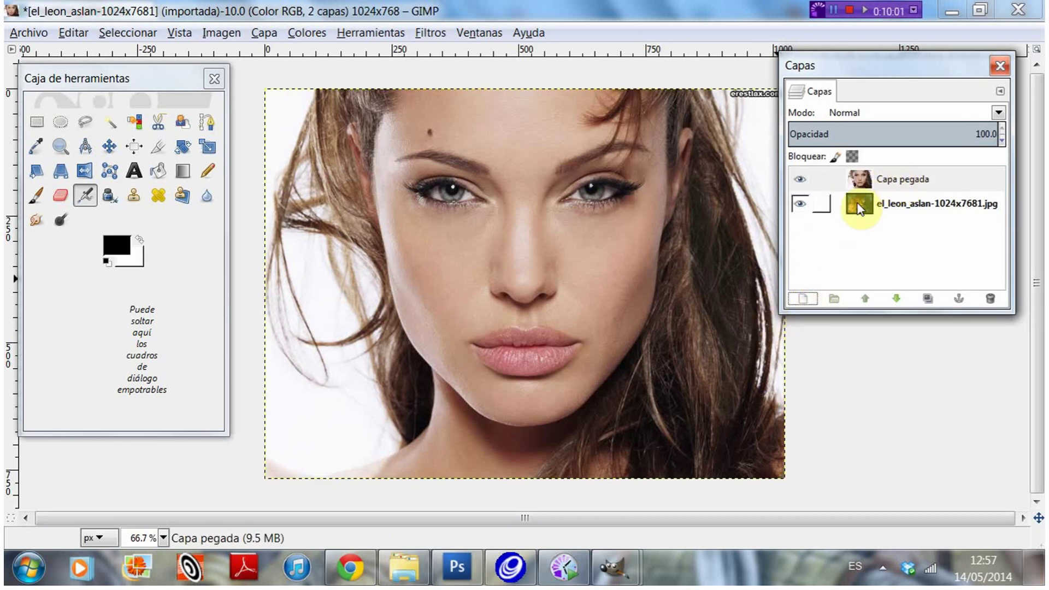
click(897, 180)
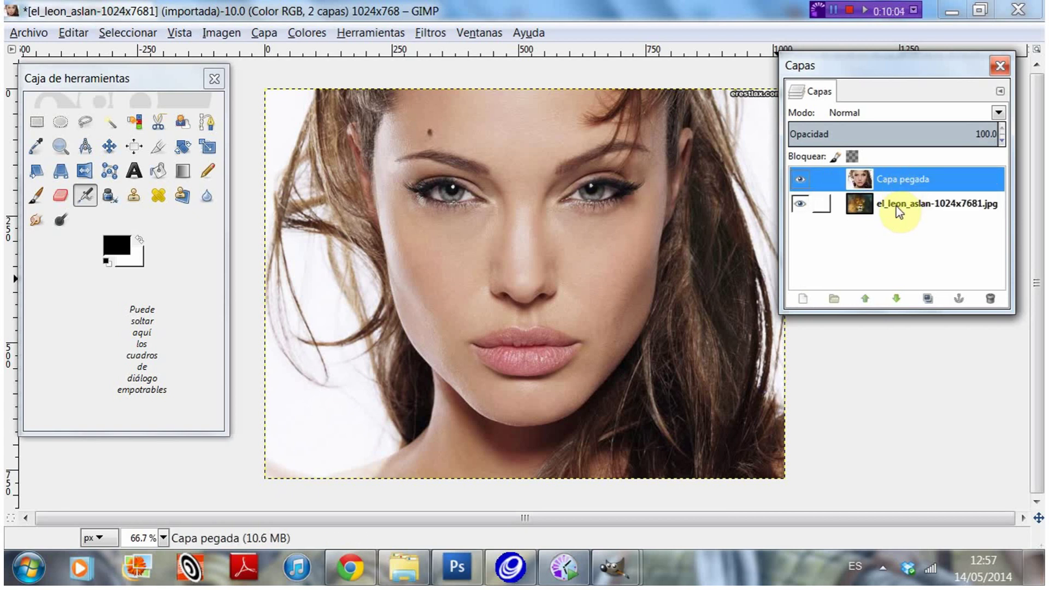
click(896, 208)
click(900, 178)
click(897, 208)
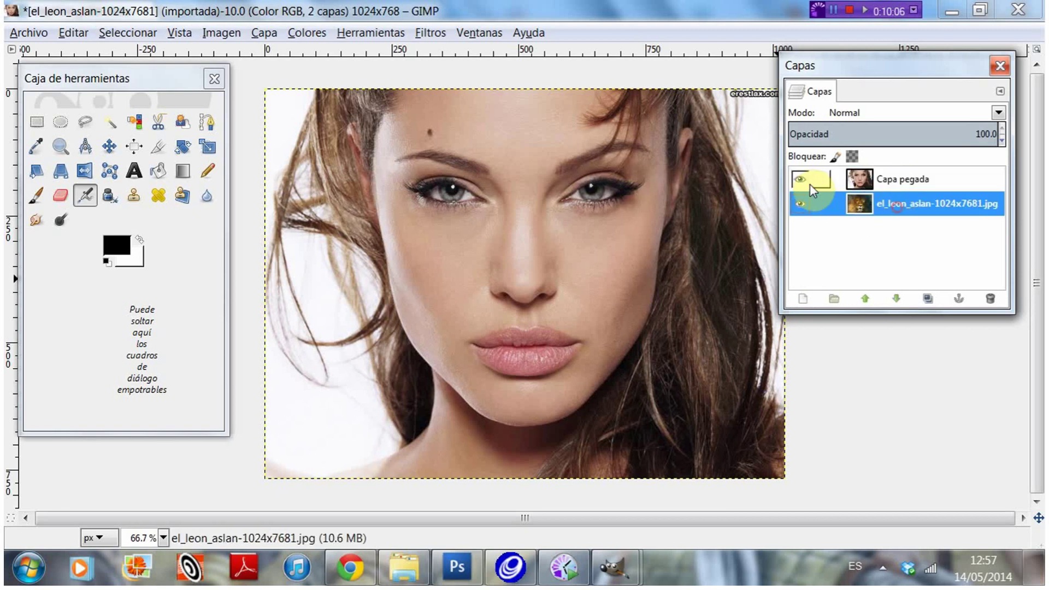
click(801, 182)
click(801, 180)
click(803, 182)
click(802, 179)
click(802, 179)
click(903, 181)
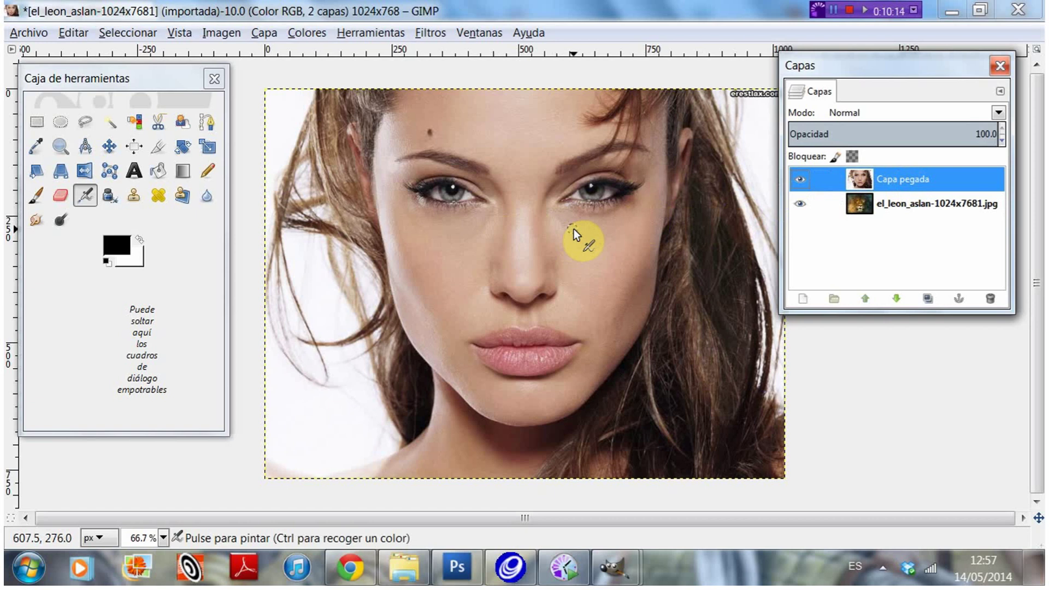
drag(780, 215, 793, 221)
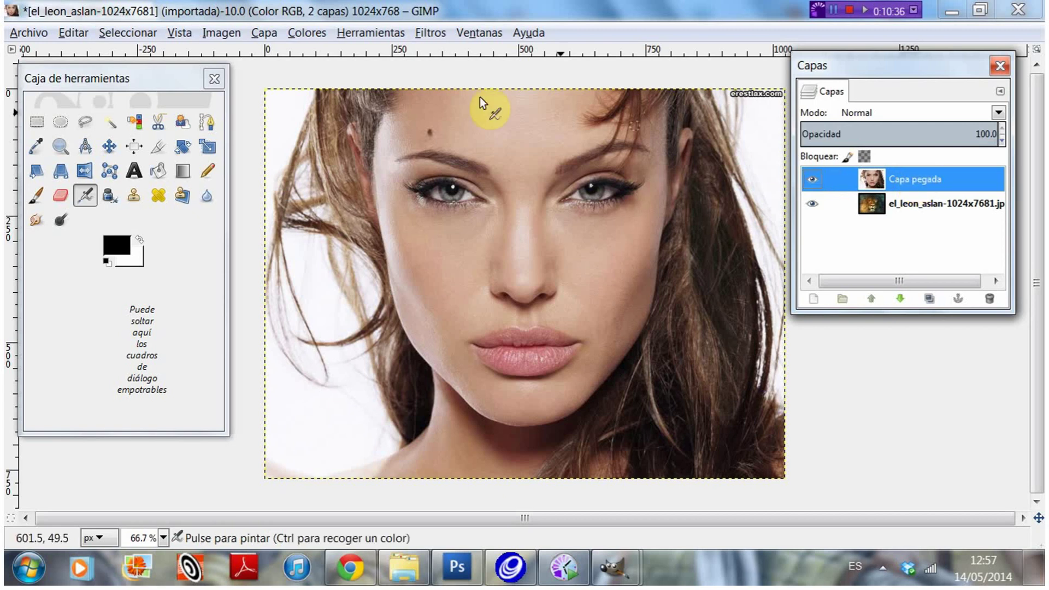
Add a white (opacidad total) layer mask to the pasted face layer.
click(266, 34)
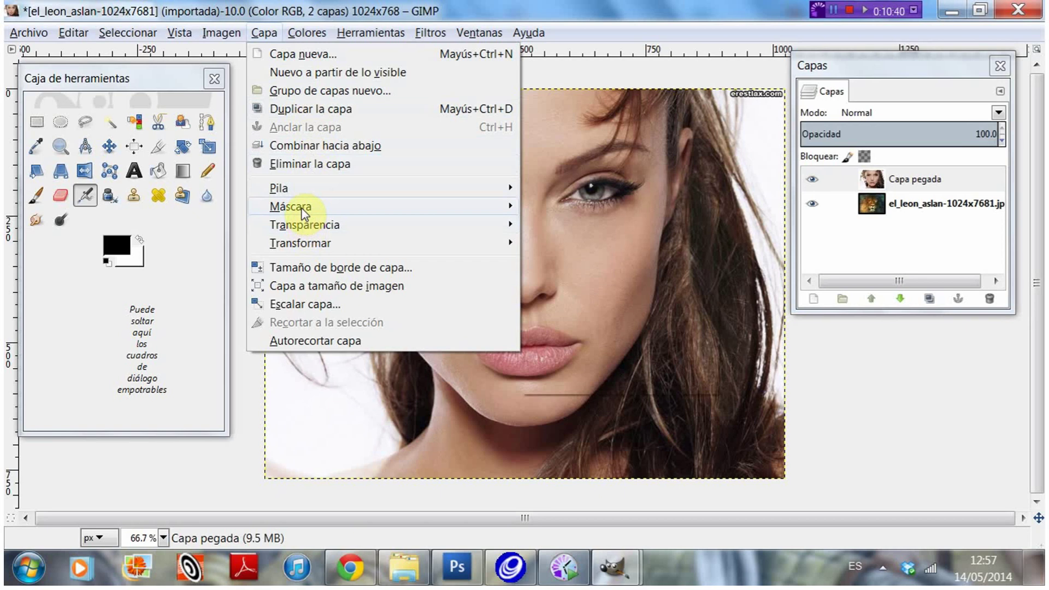
mouse_move(291, 207)
click(563, 208)
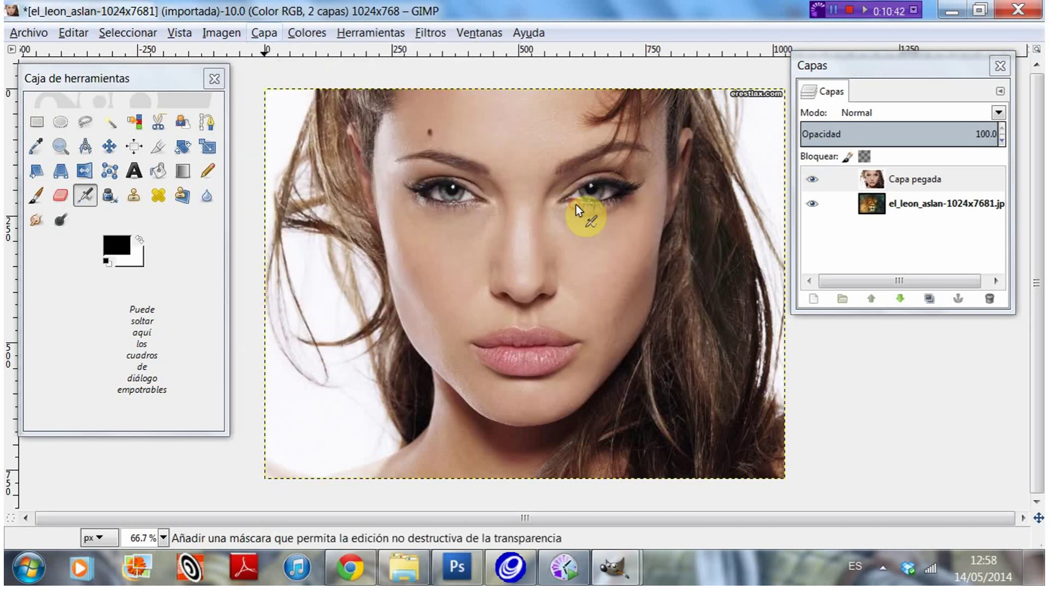
drag(261, 113, 241, 126)
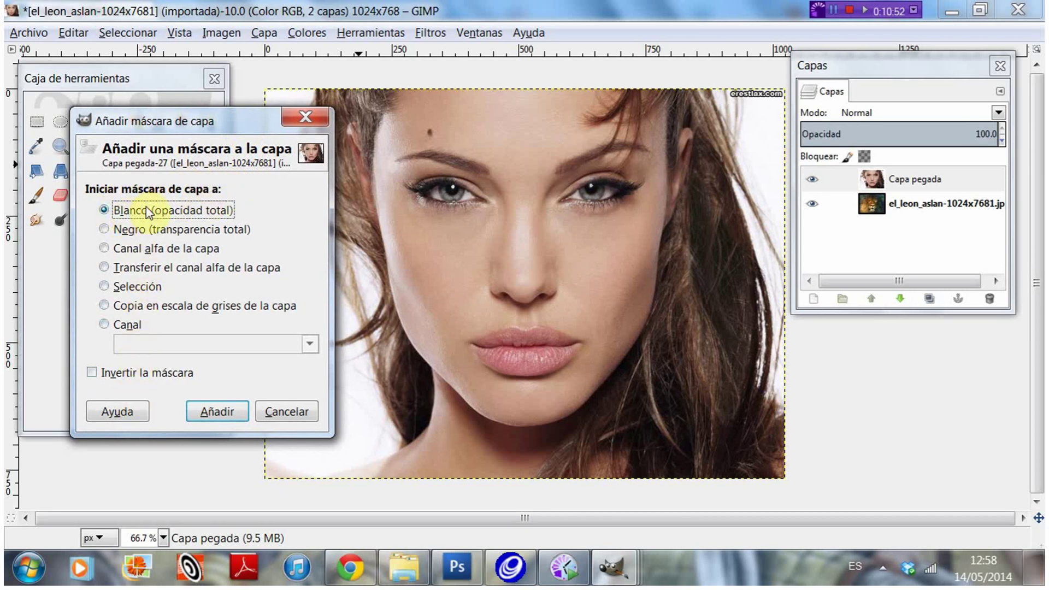
click(218, 414)
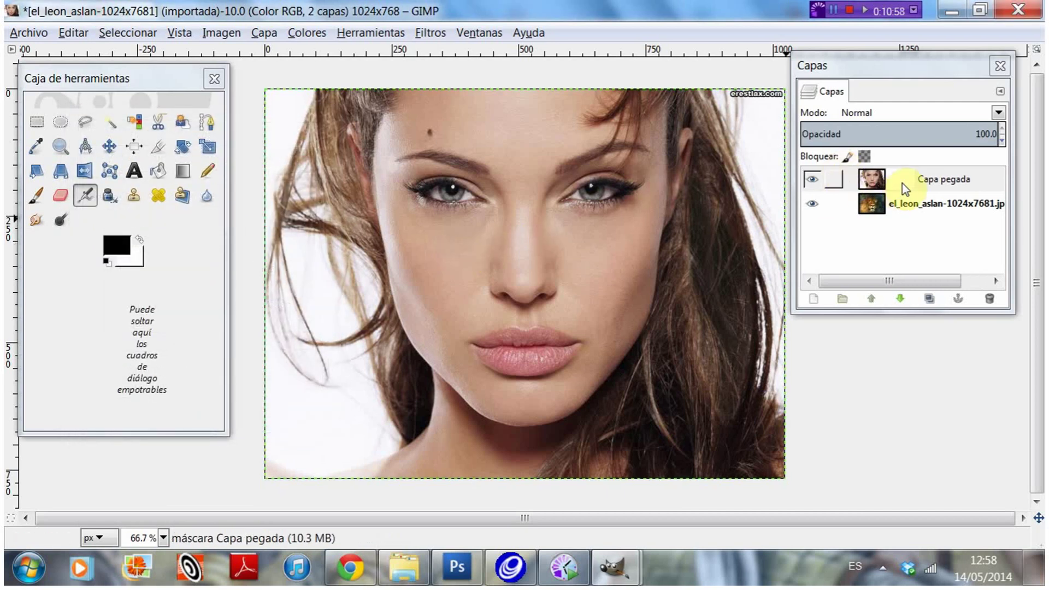
Switch the Capa pegada editing target between layer and mask, leaving the mask active.
click(940, 180)
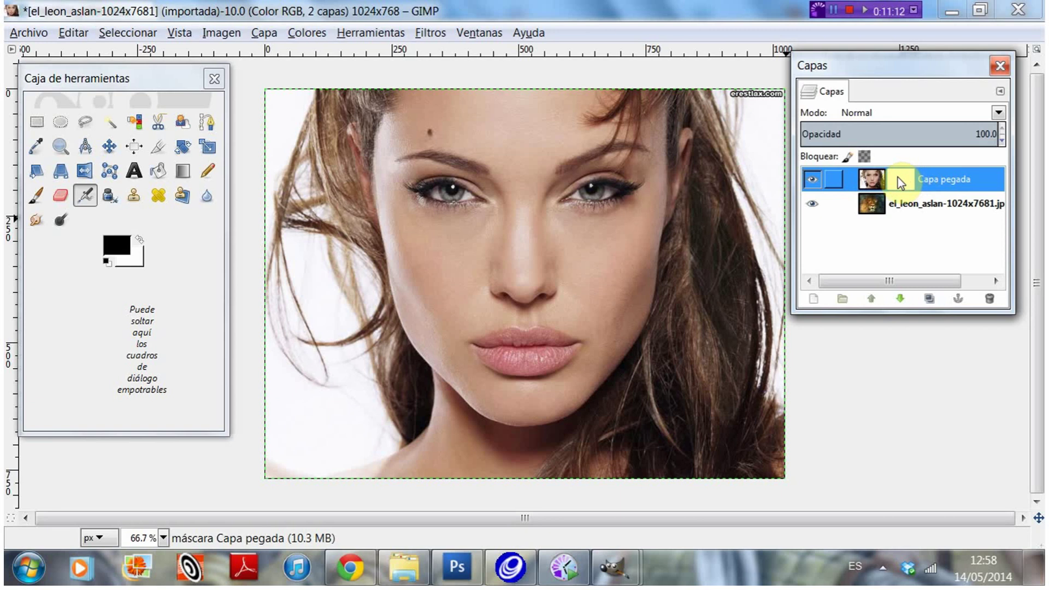
click(894, 179)
click(894, 180)
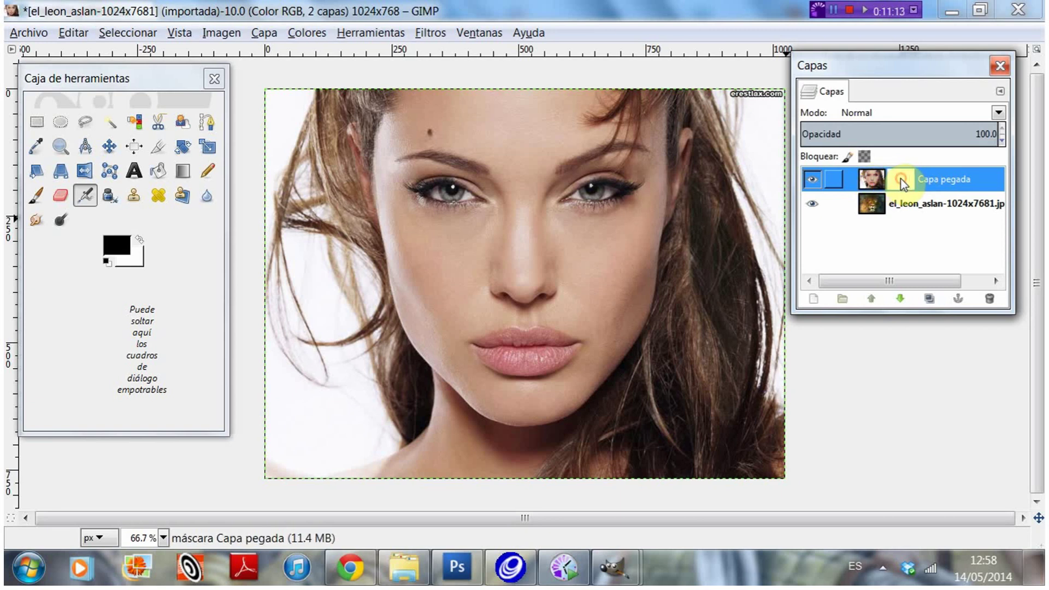
click(871, 183)
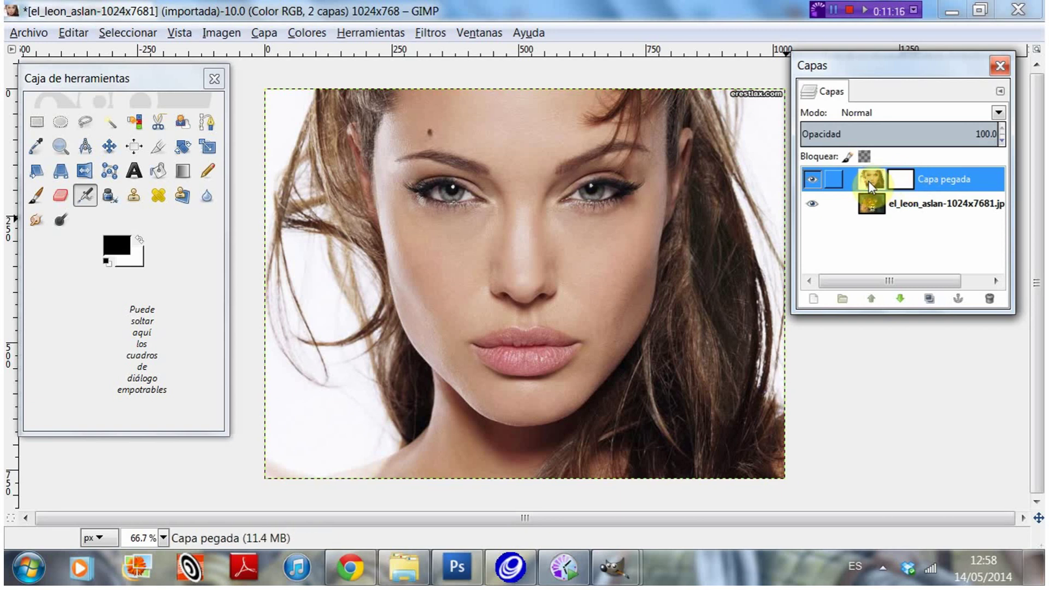
click(900, 181)
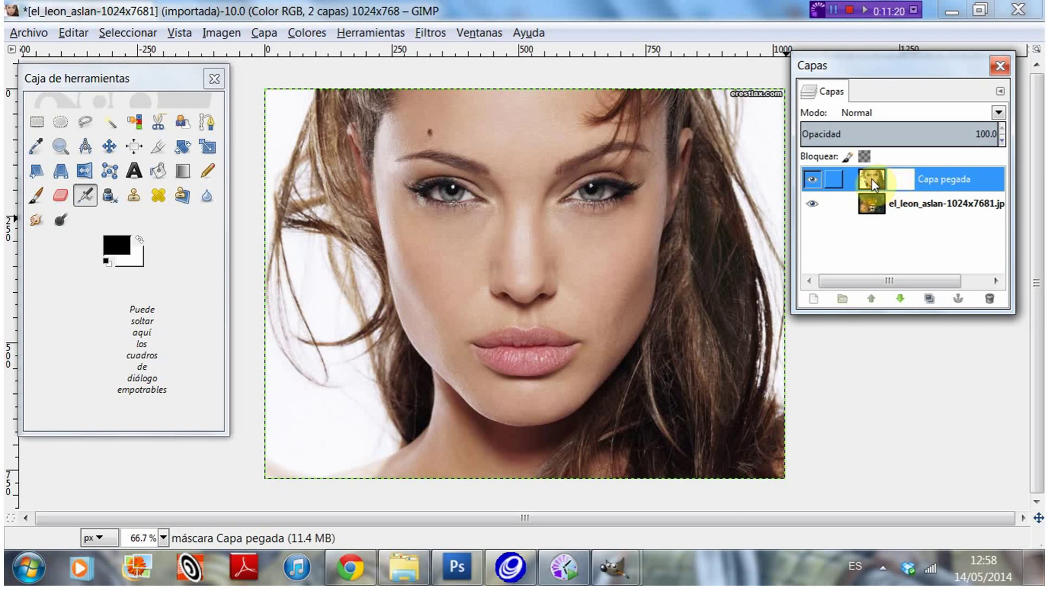
click(871, 178)
click(901, 181)
click(873, 180)
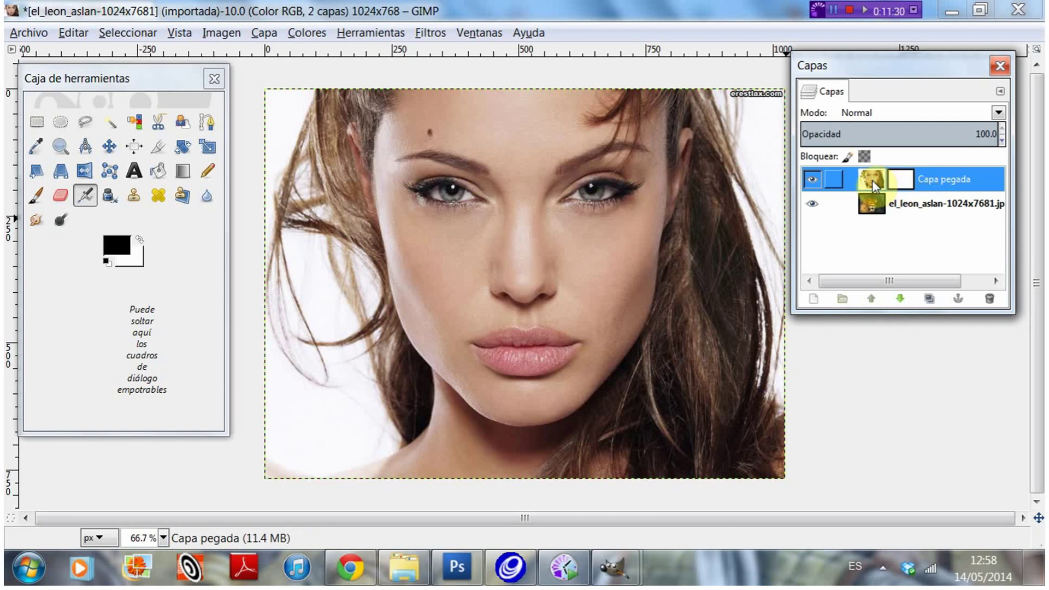
click(900, 183)
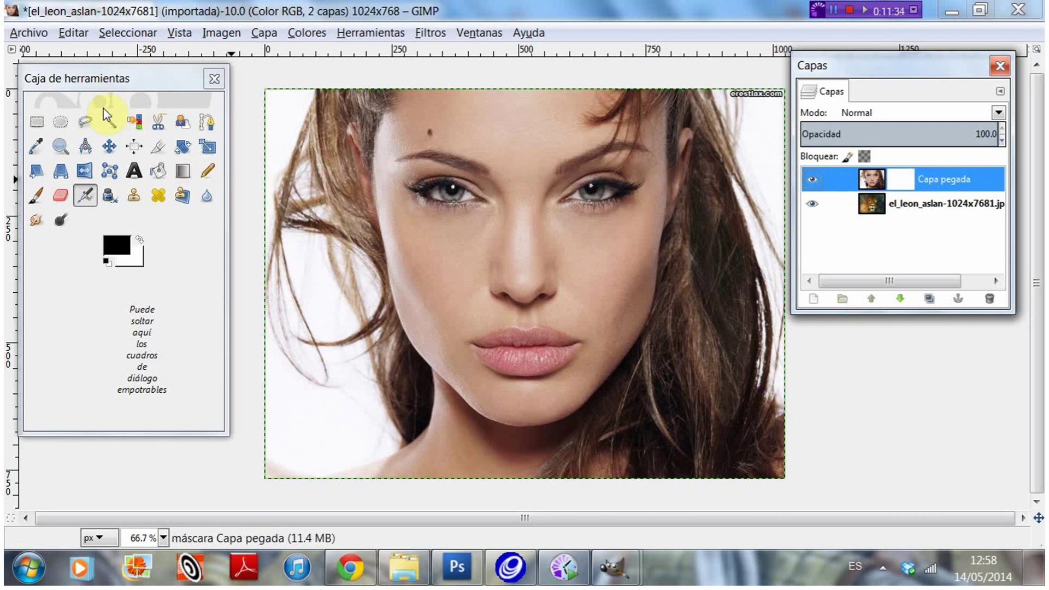
Draw horizontal Blend gradients on the mask to reveal the lion on the right.
click(183, 171)
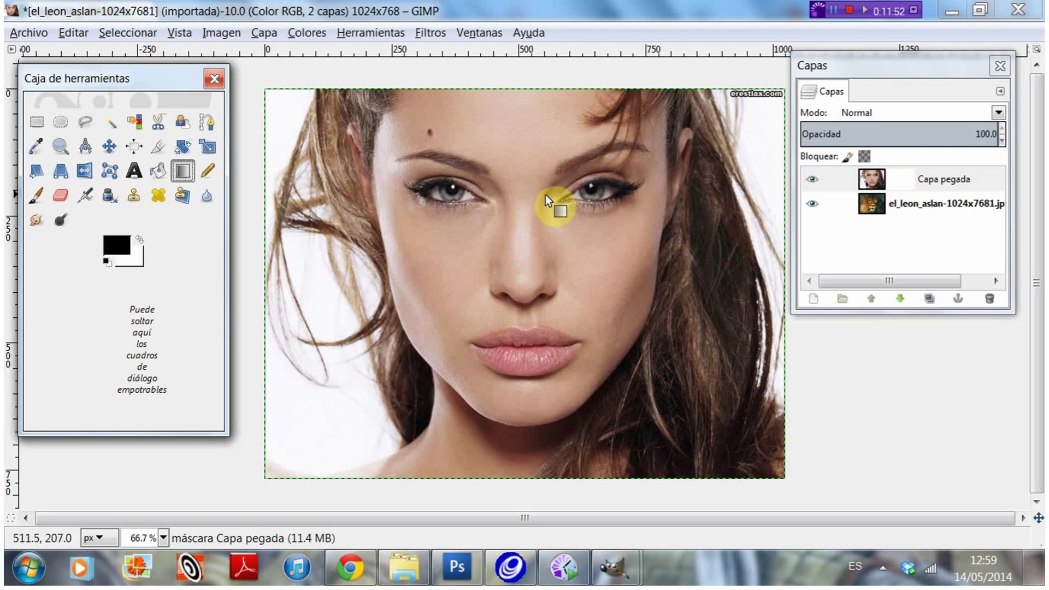
drag(715, 198, 436, 240)
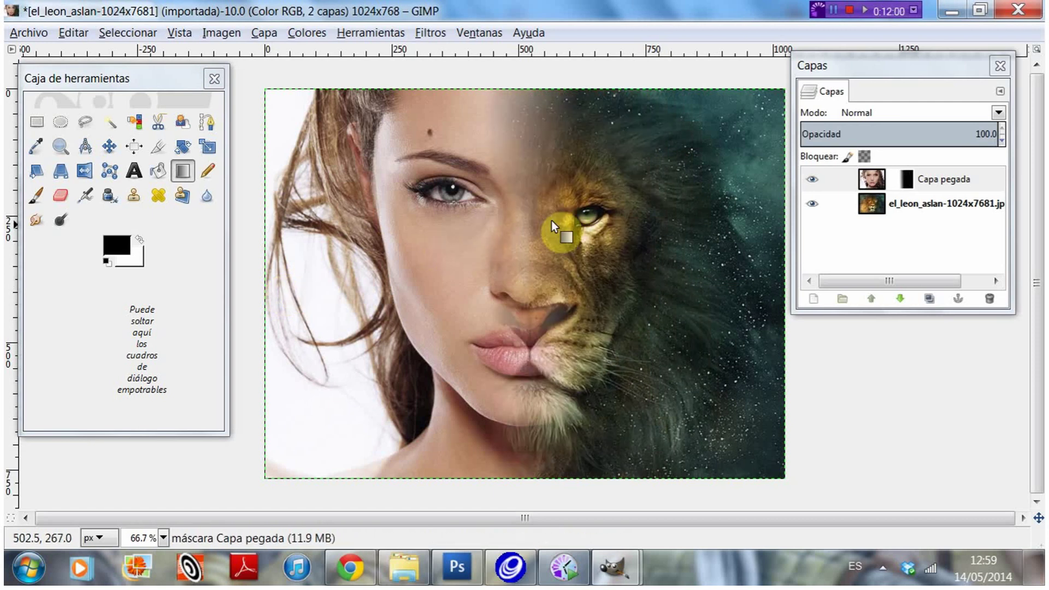
drag(663, 172, 516, 166)
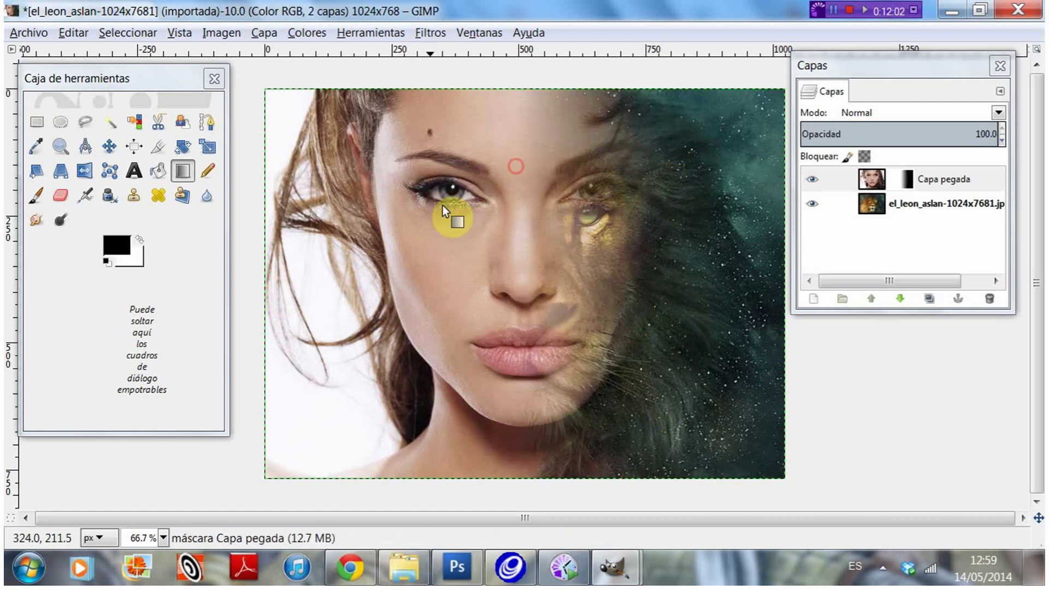
drag(541, 235, 418, 248)
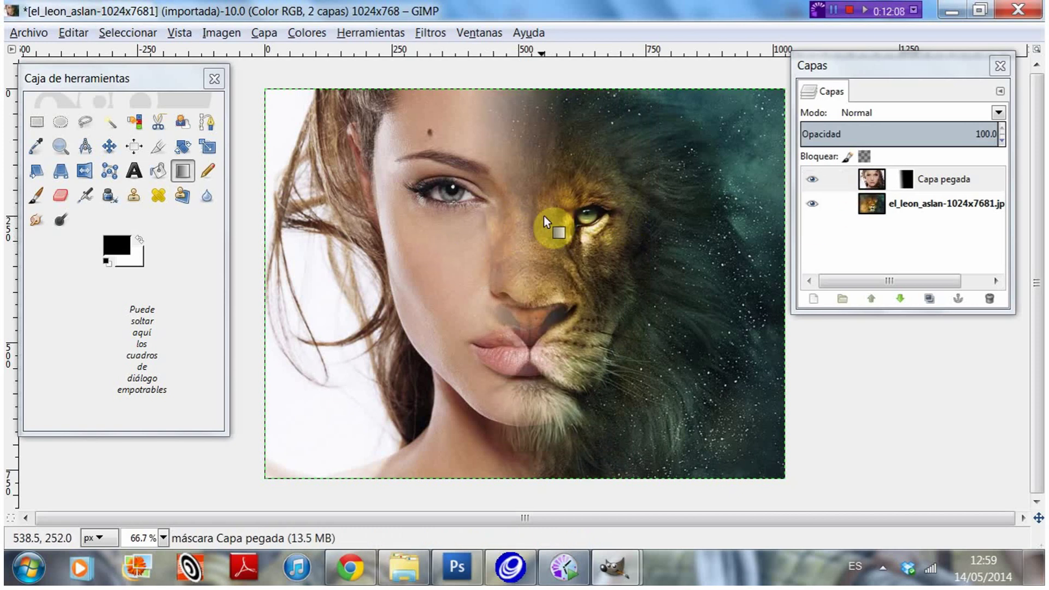
drag(704, 185, 537, 163)
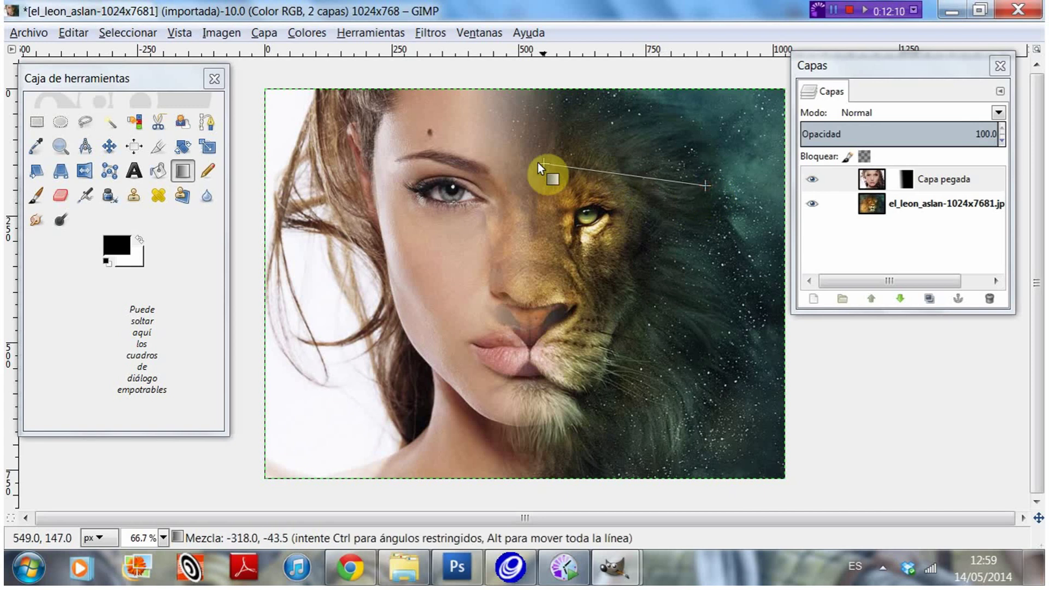
drag(642, 180, 495, 195)
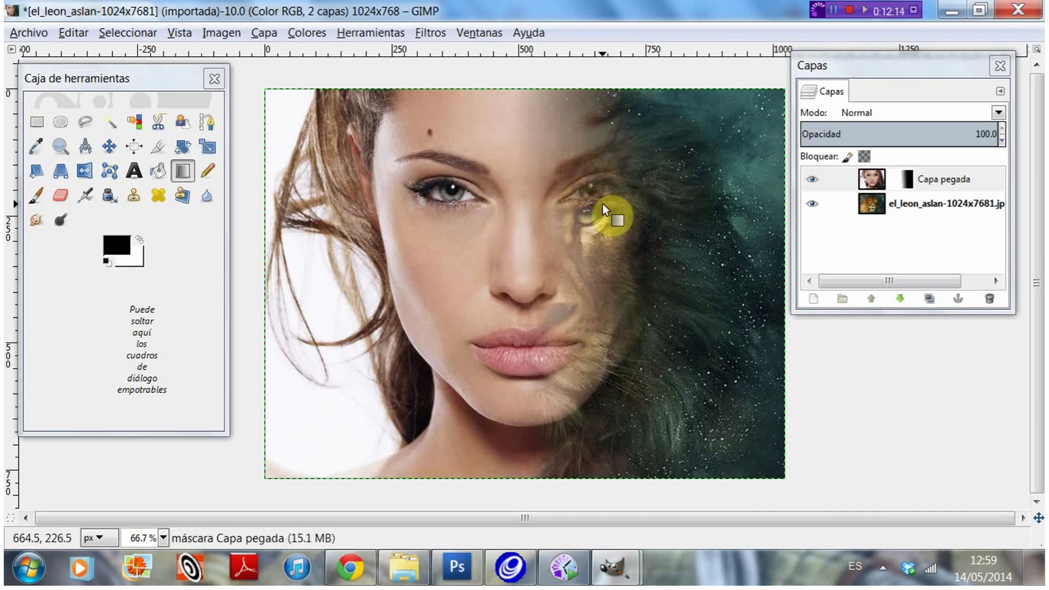
mouse_move(621, 206)
mouse_down()
mouse_move(508, 205)
mouse_move(482, 221)
mouse_up()
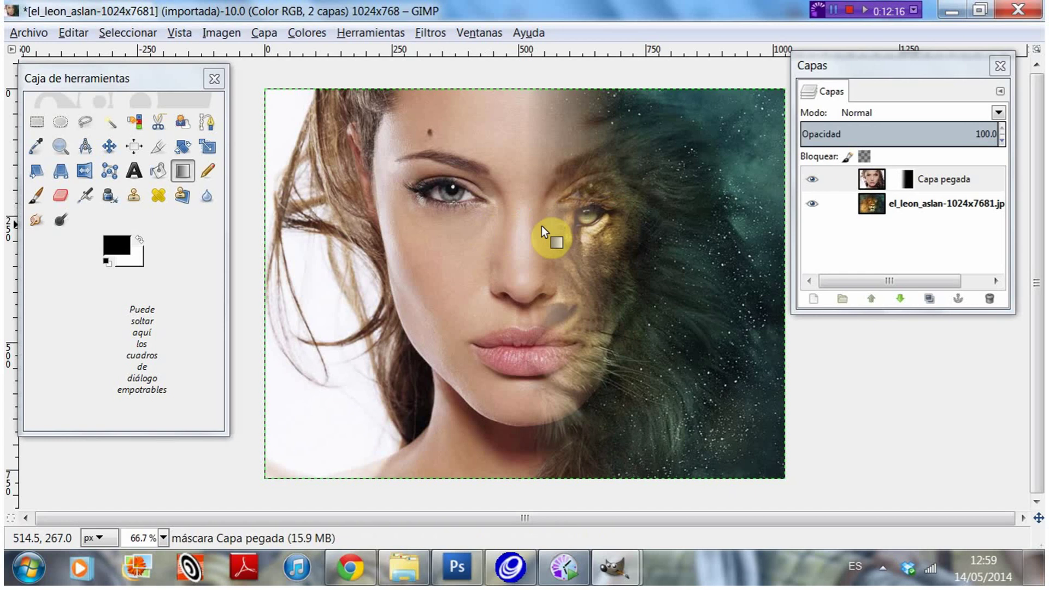
drag(579, 237, 514, 241)
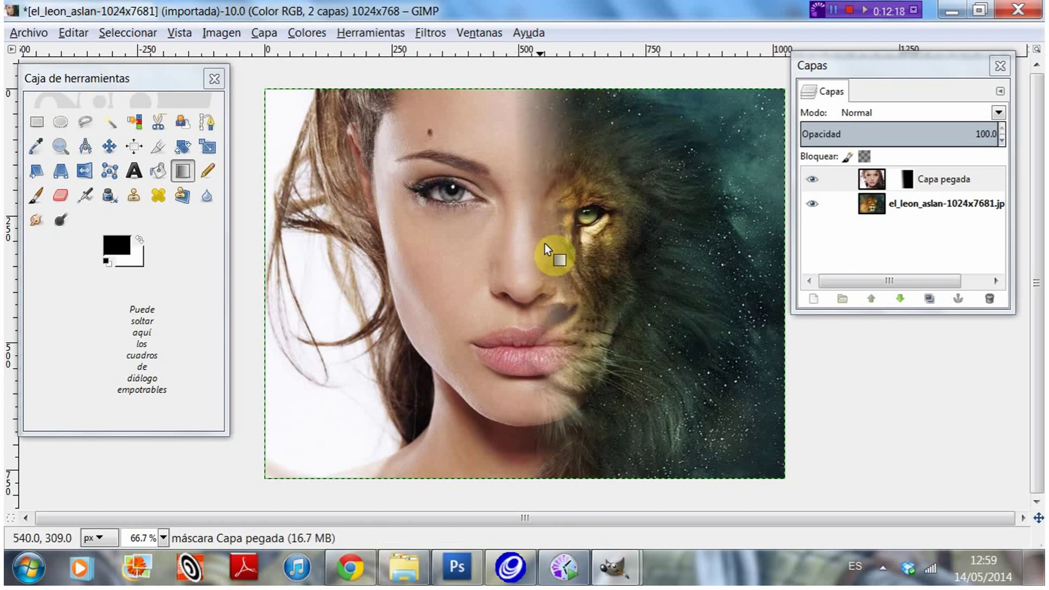
Try vertical gradients down the nose, then redraw a clean horizontal woman-to-lion split.
drag(528, 162, 529, 262)
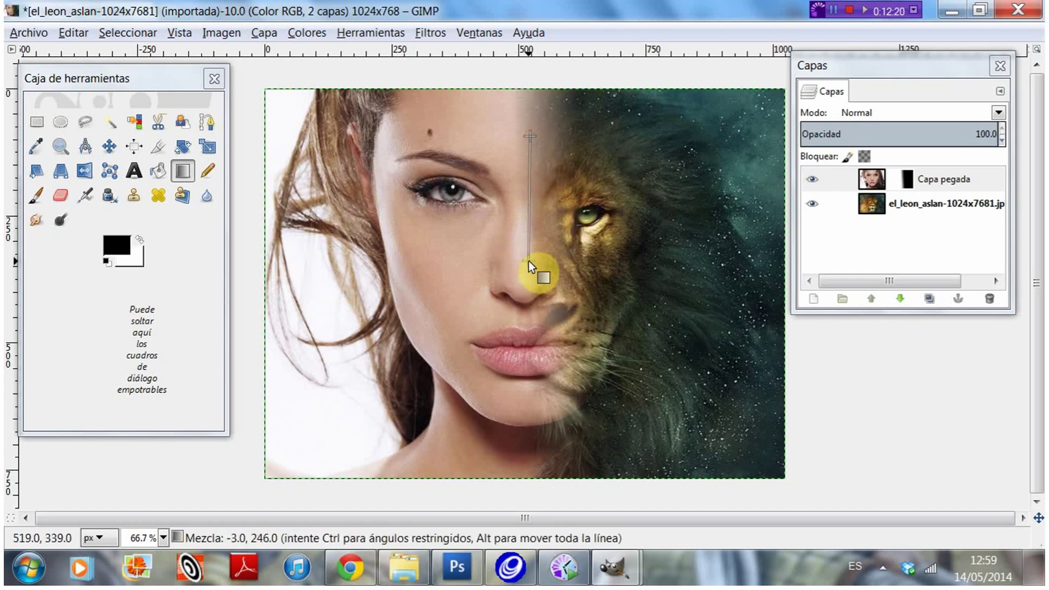
drag(548, 145, 540, 270)
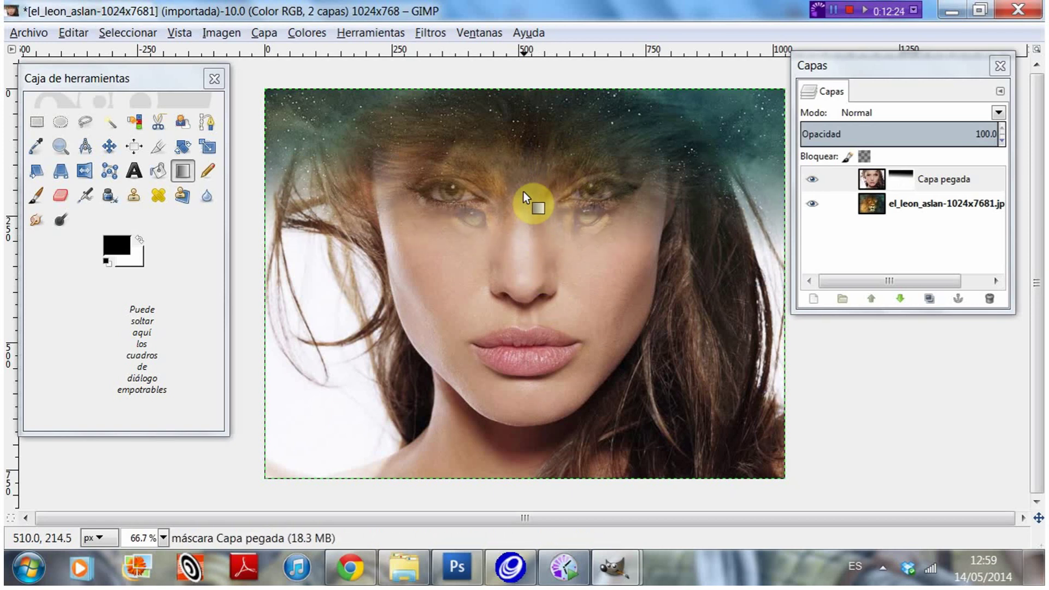
drag(521, 195, 513, 289)
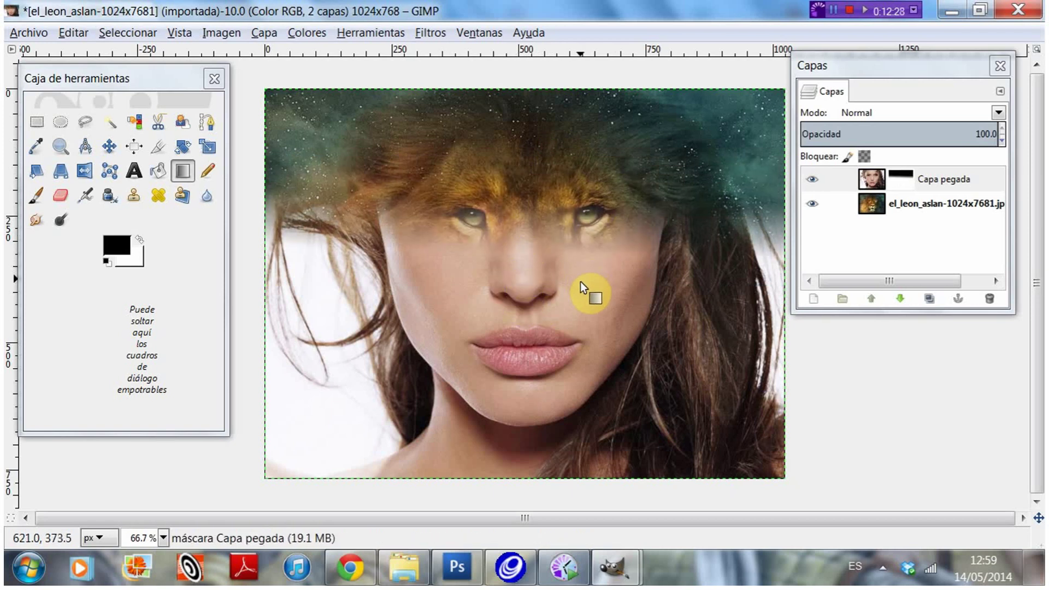
drag(691, 245, 528, 247)
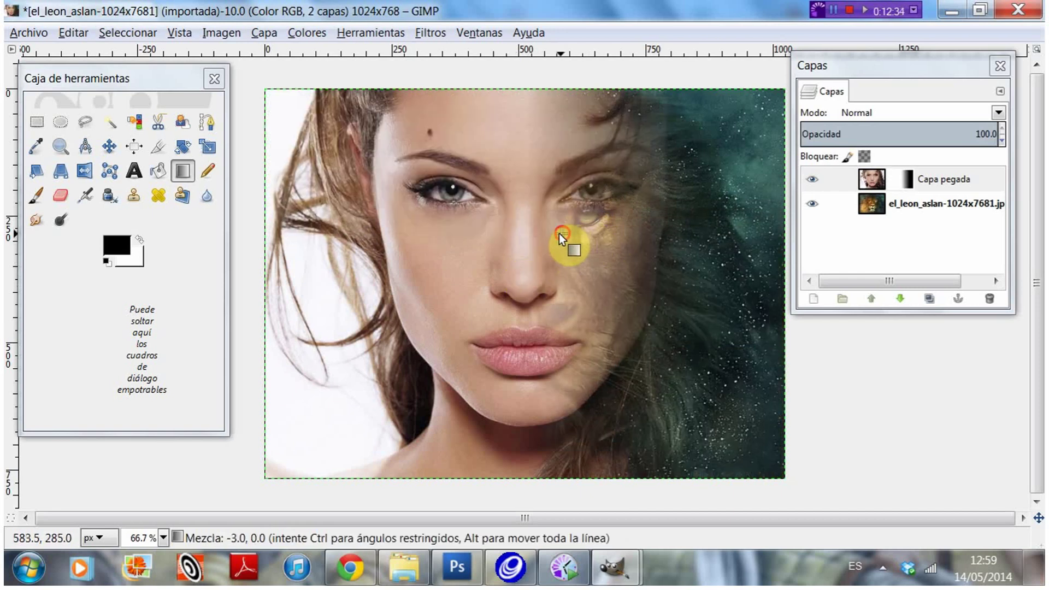
mouse_move(563, 234)
mouse_down()
mouse_move(488, 239)
mouse_move(533, 228)
mouse_move(500, 226)
mouse_up()
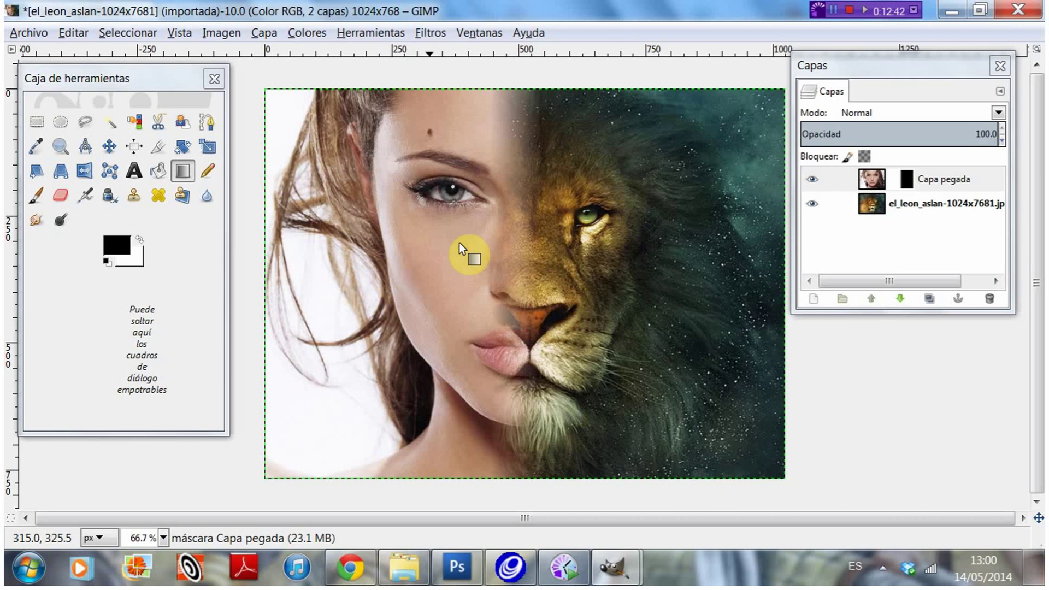
drag(558, 206, 476, 214)
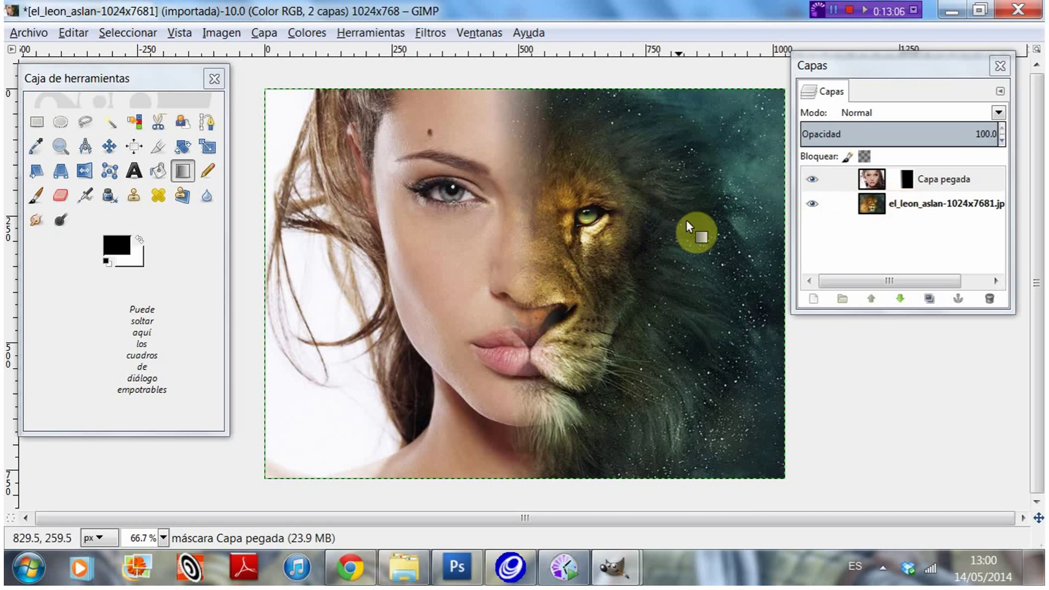
Start scaling the lion layer with its width and height chain linked.
click(916, 205)
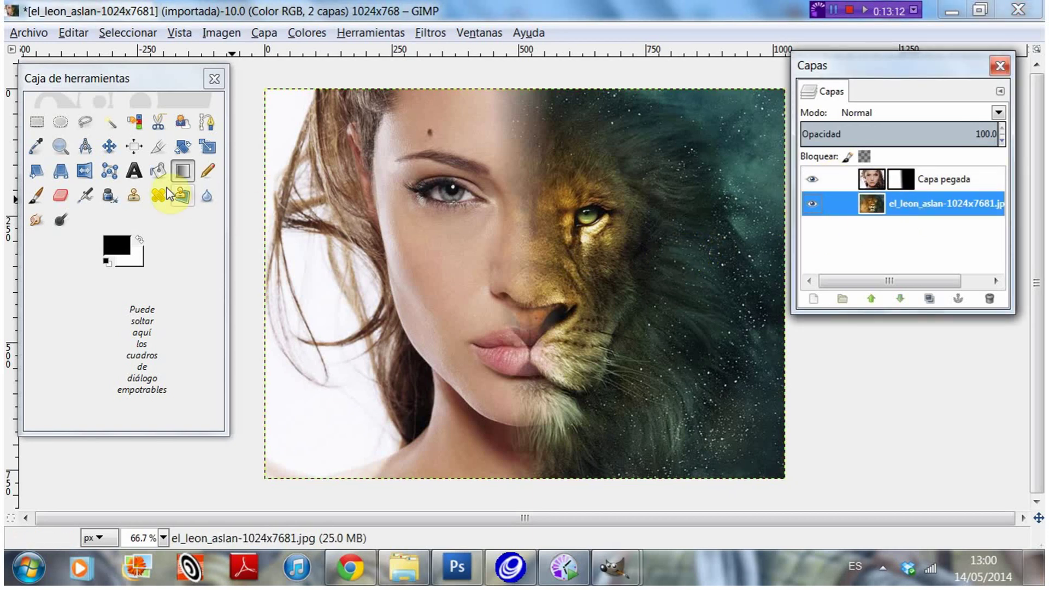
click(209, 149)
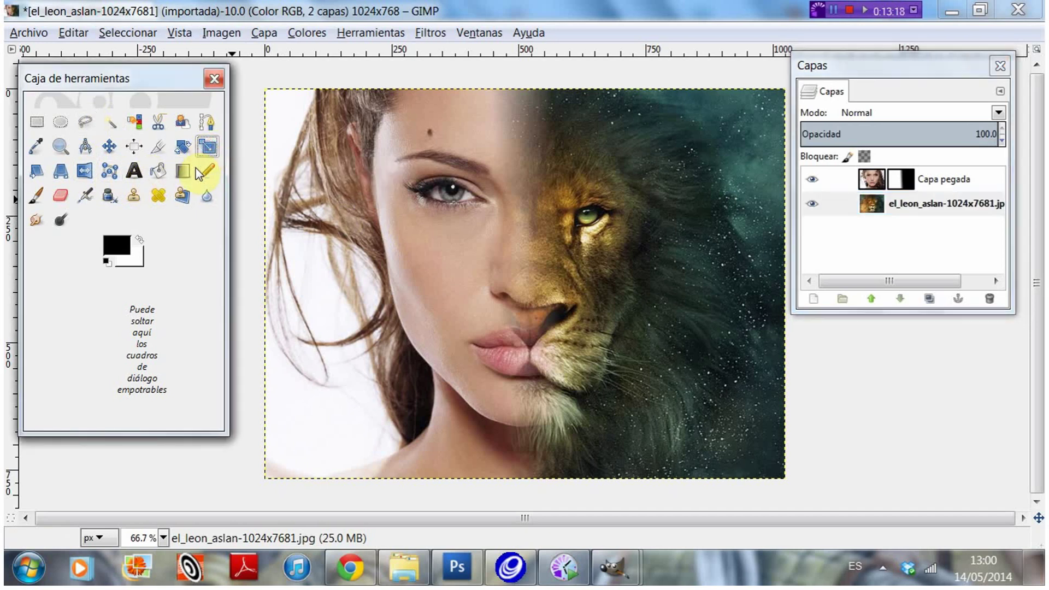
click(615, 254)
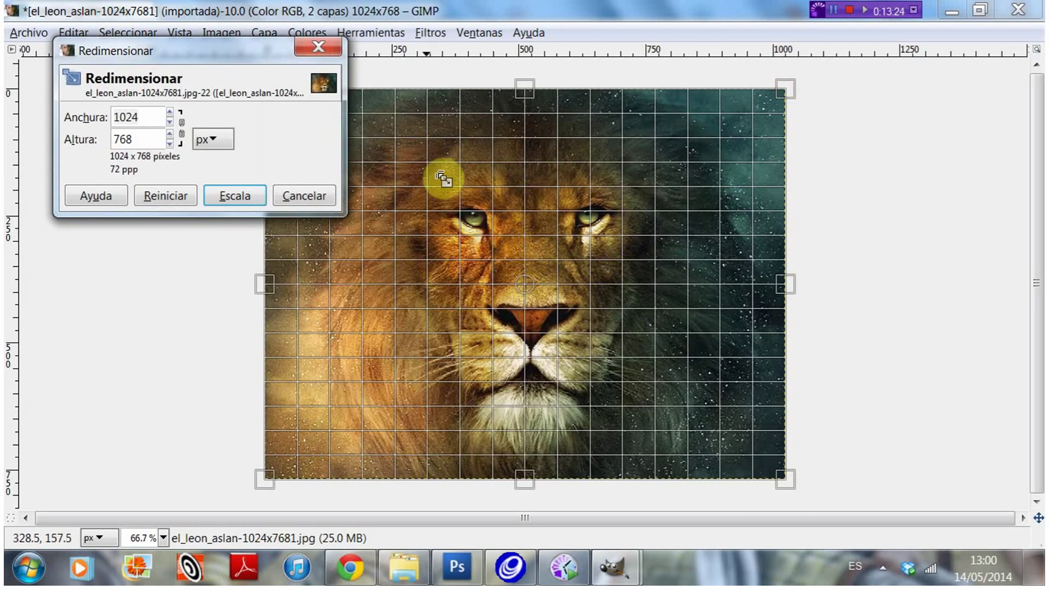
drag(252, 57, 246, 85)
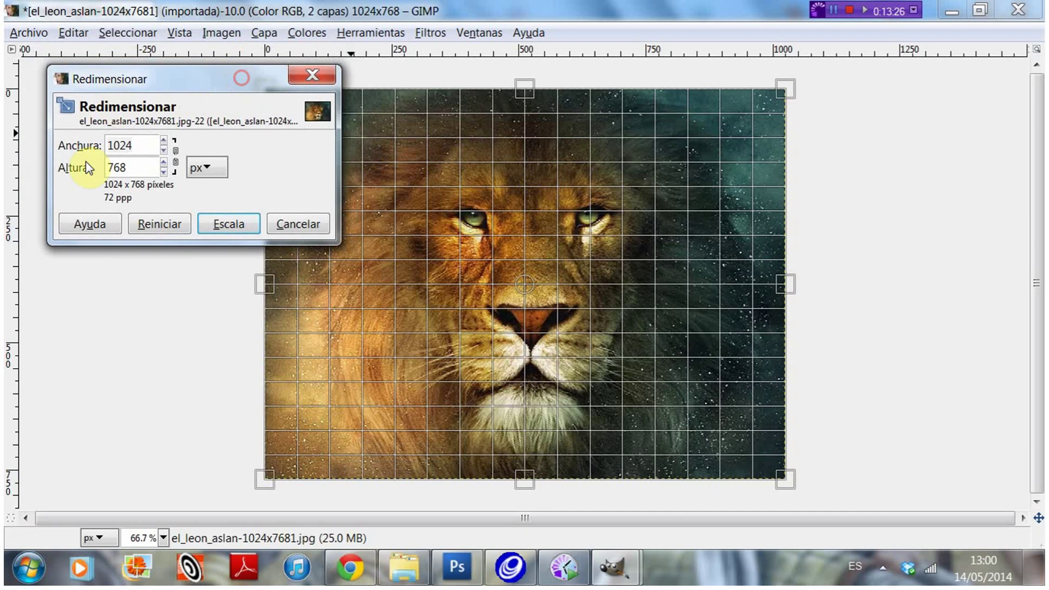
click(175, 156)
drag(217, 83, 107, 119)
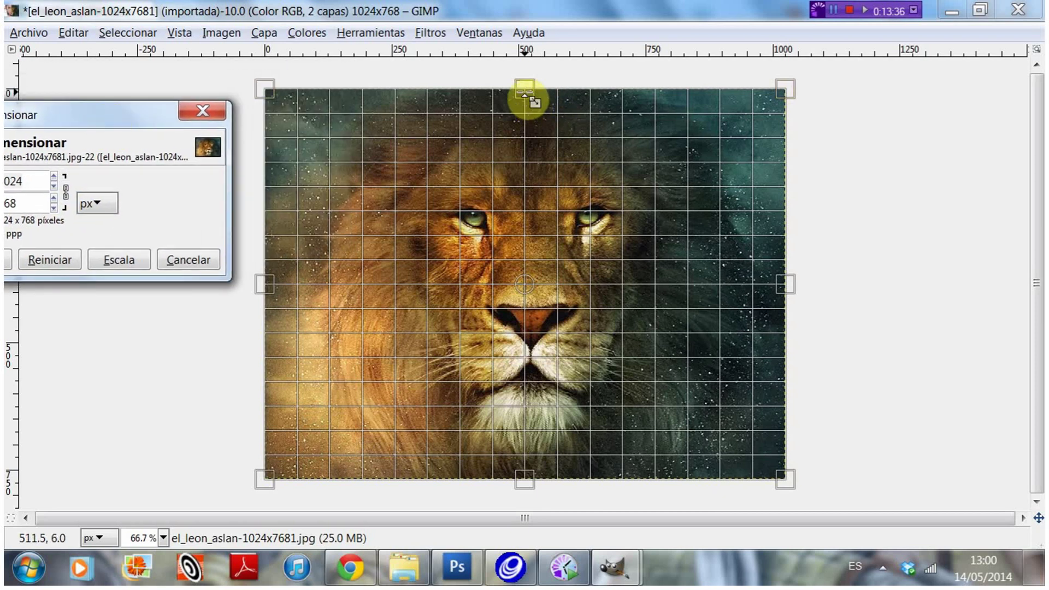
Enlarge the lion layer proportionally with the scale handles and apply Escala.
drag(525, 90, 529, 48)
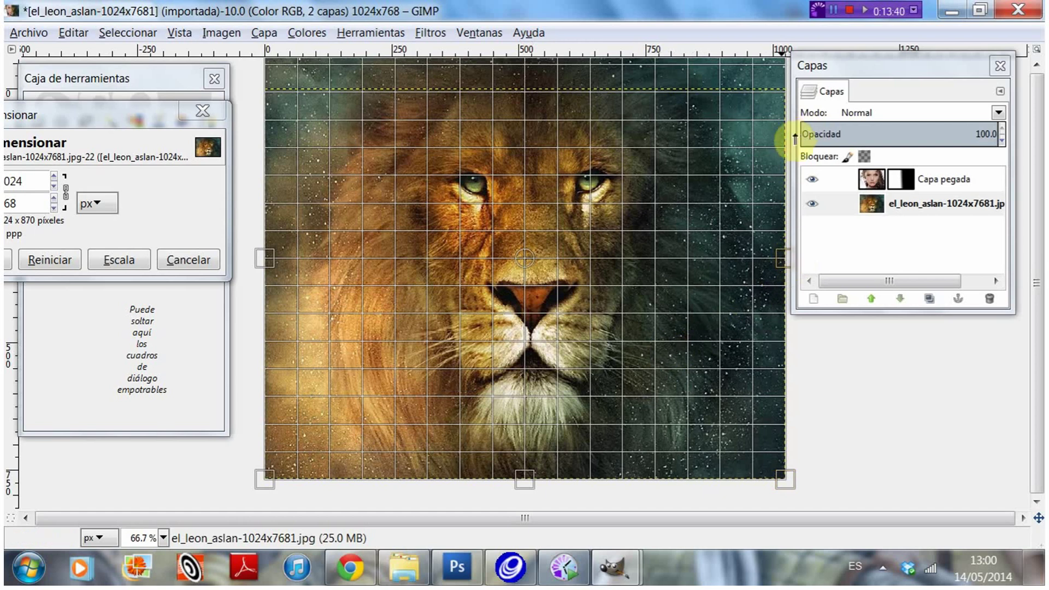
drag(793, 134, 810, 135)
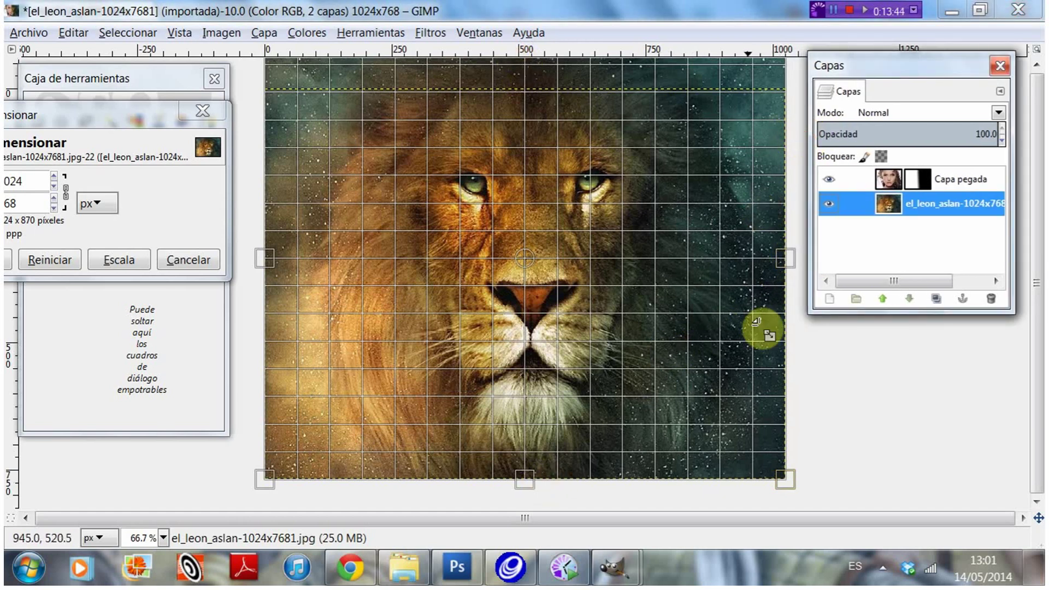
click(1036, 160)
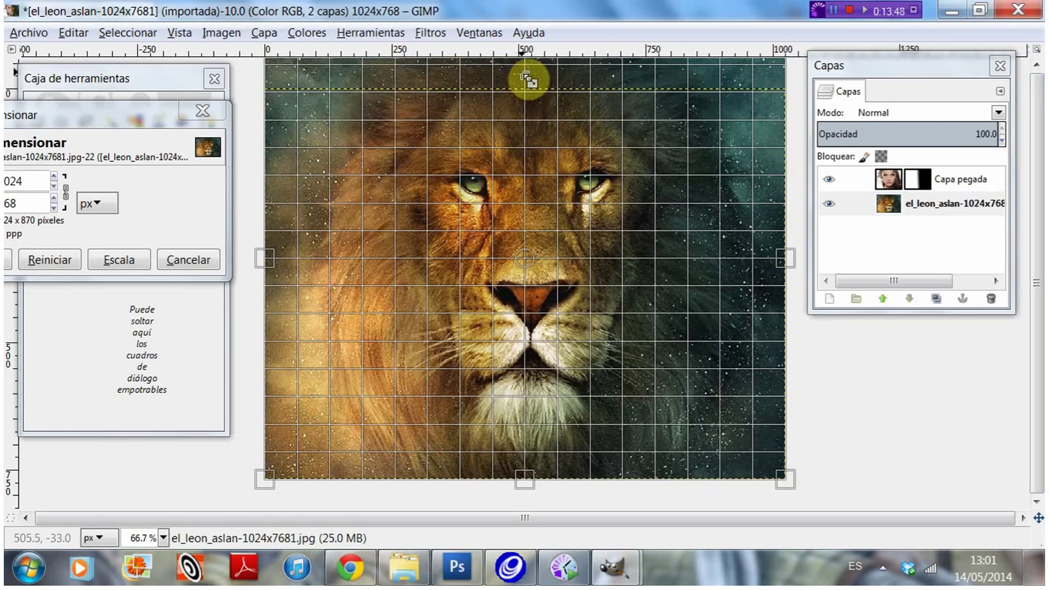
drag(525, 80, 551, 124)
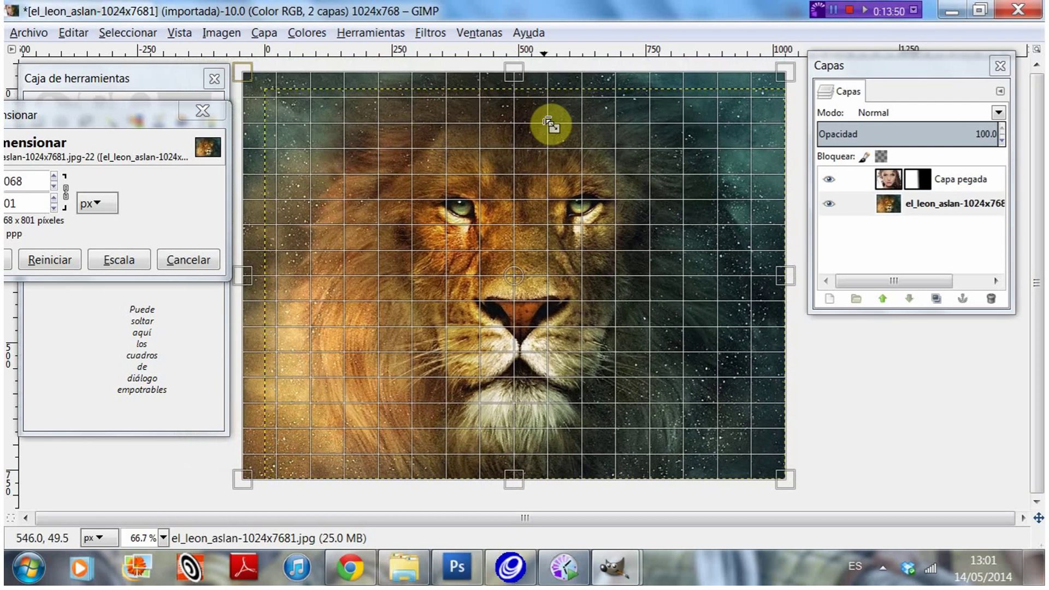
drag(551, 125, 534, 51)
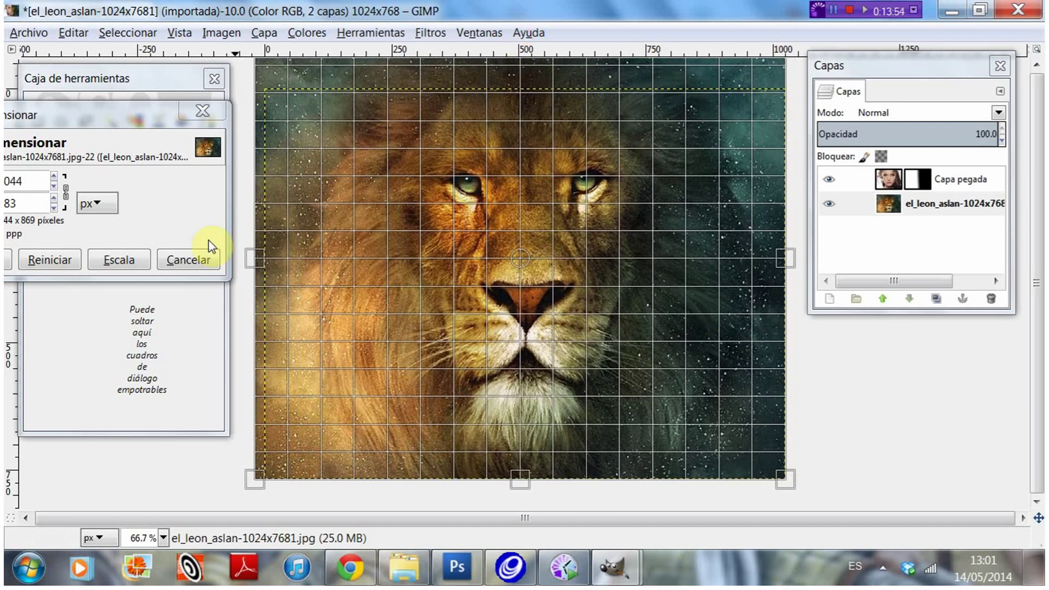
click(129, 257)
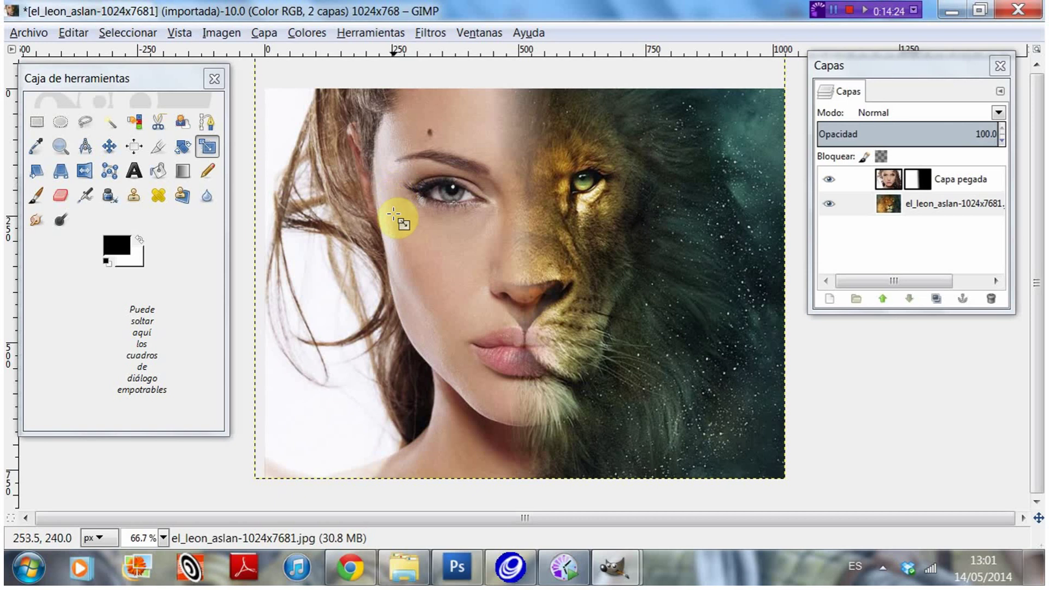
Scale the lion layer up further to 1191 × 991 px by dragging its right handle.
click(922, 203)
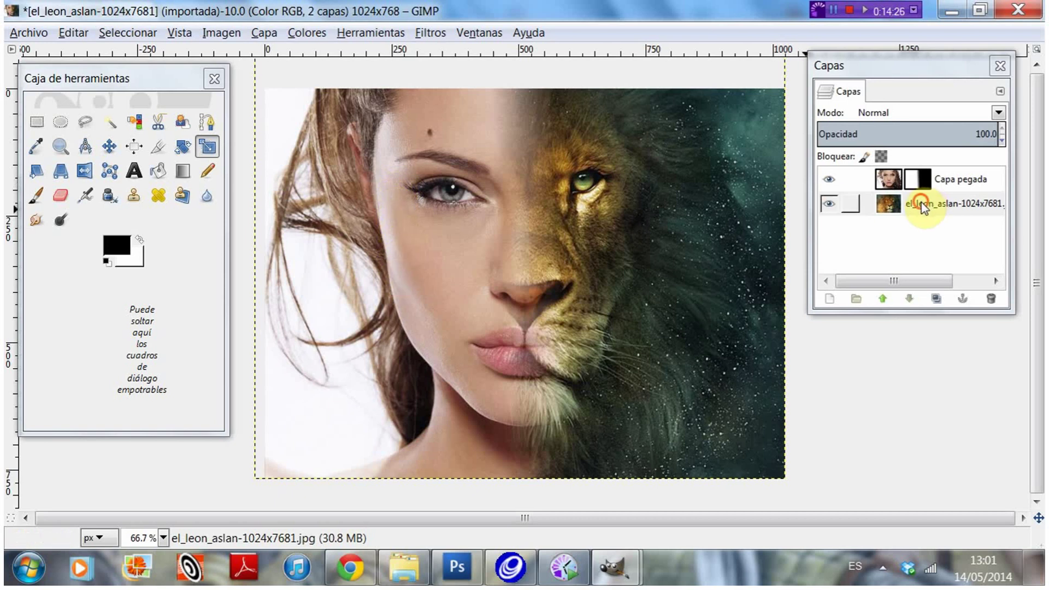
click(207, 148)
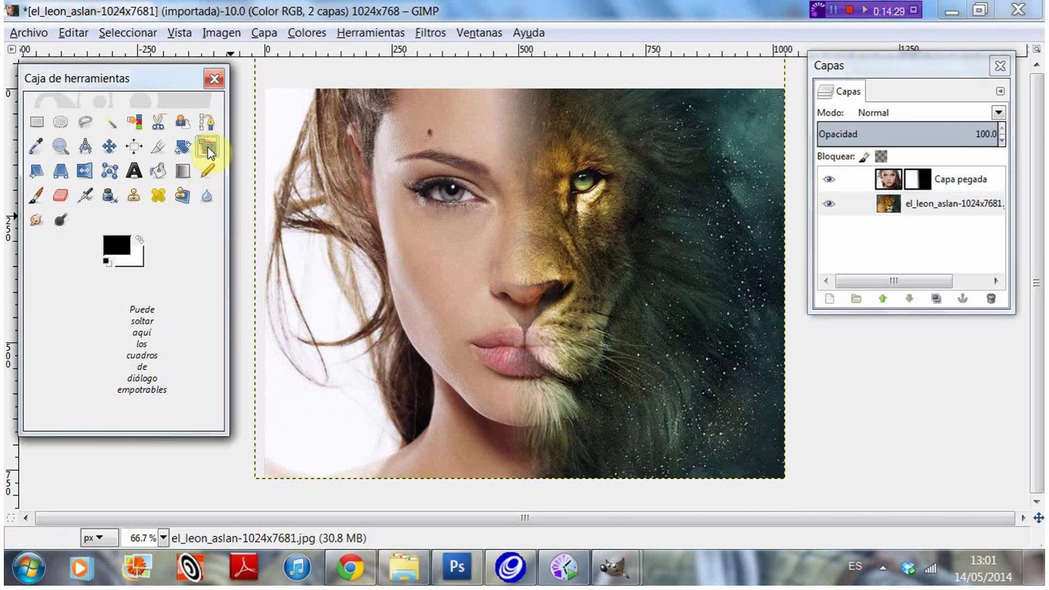
click(612, 253)
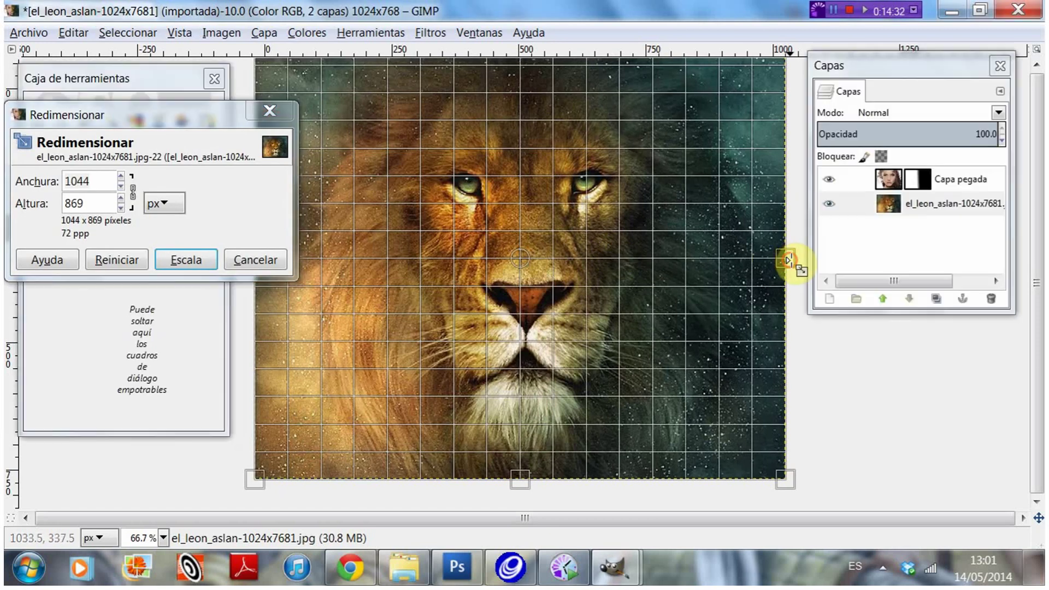
drag(786, 260, 850, 267)
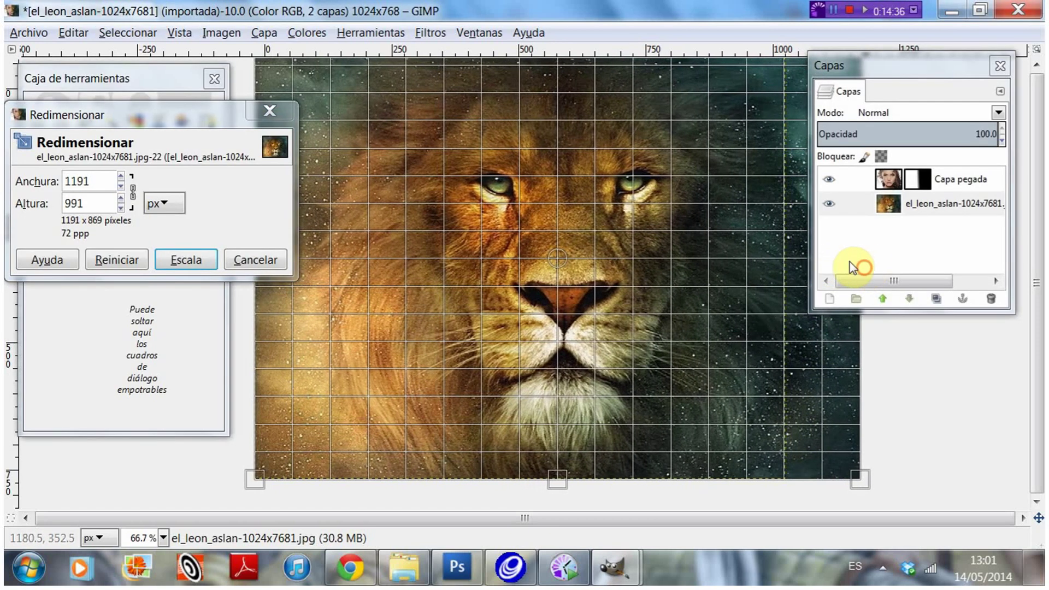
click(184, 261)
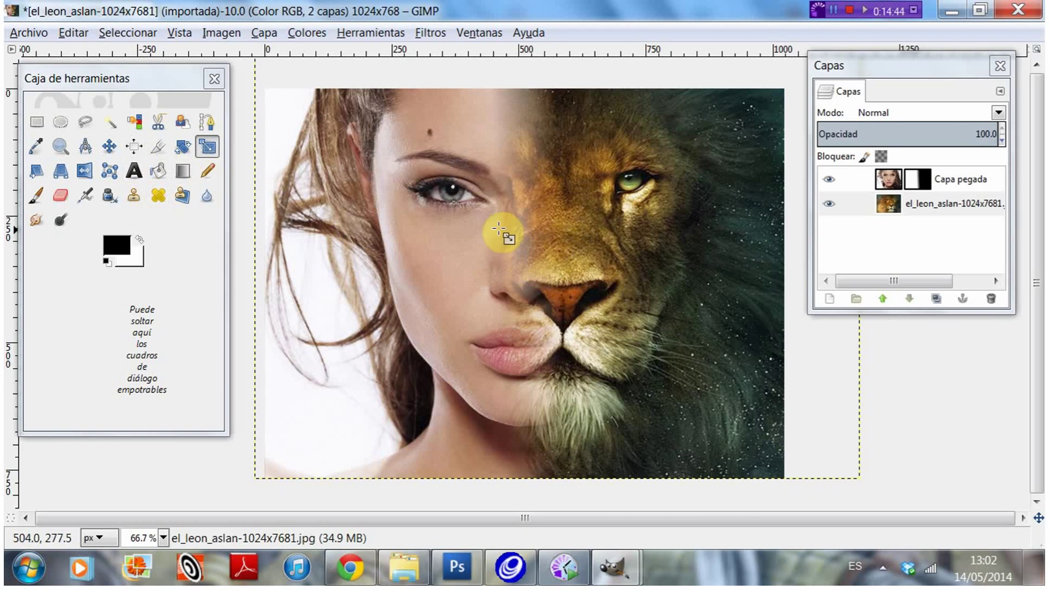
Nudge the el_leon layer slightly left so its nose and muzzle meet the woman's.
click(110, 147)
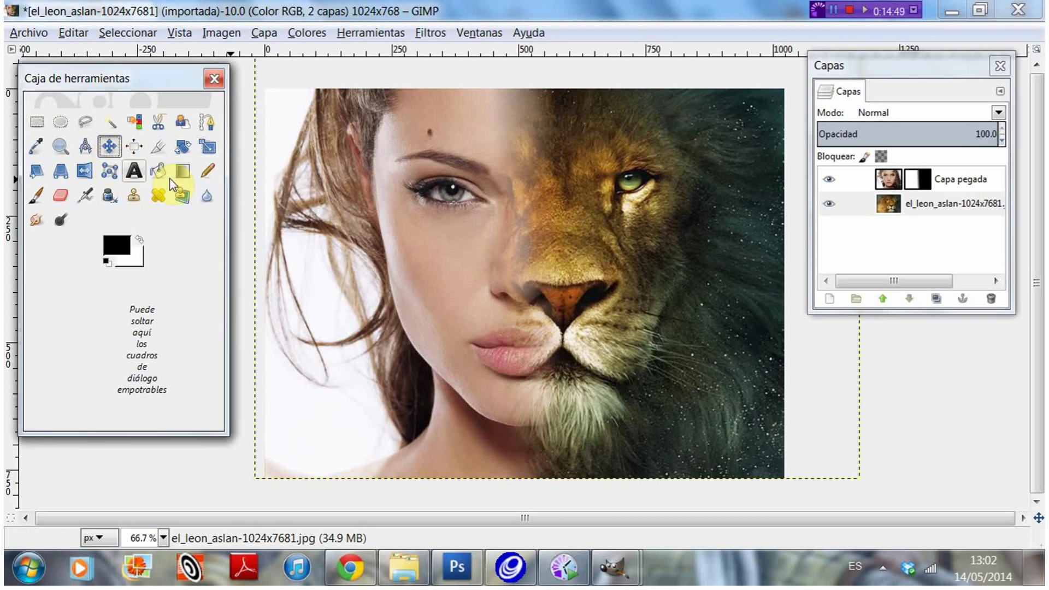
click(925, 205)
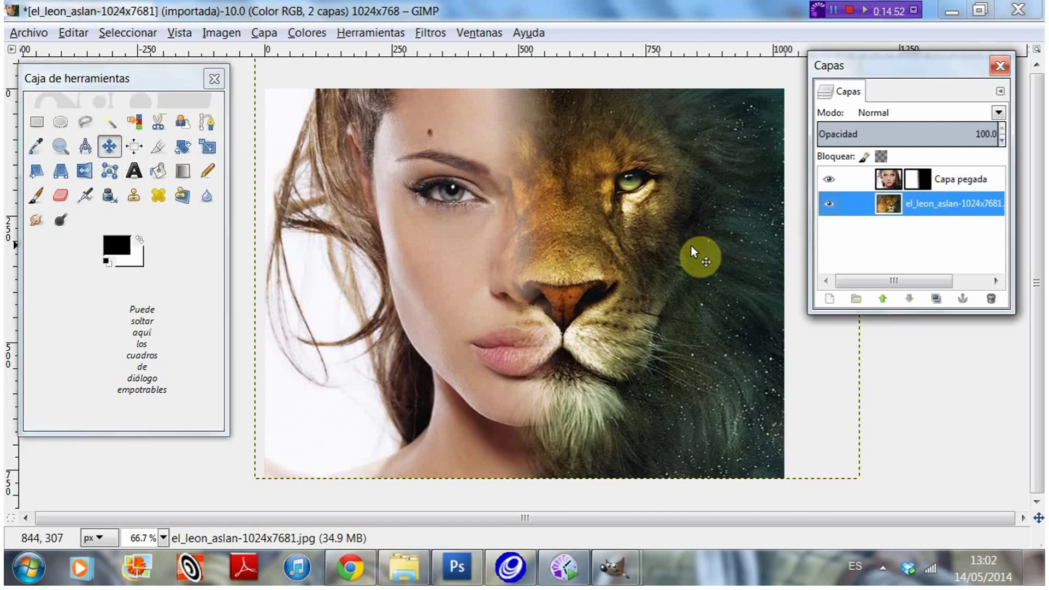
drag(690, 246, 675, 249)
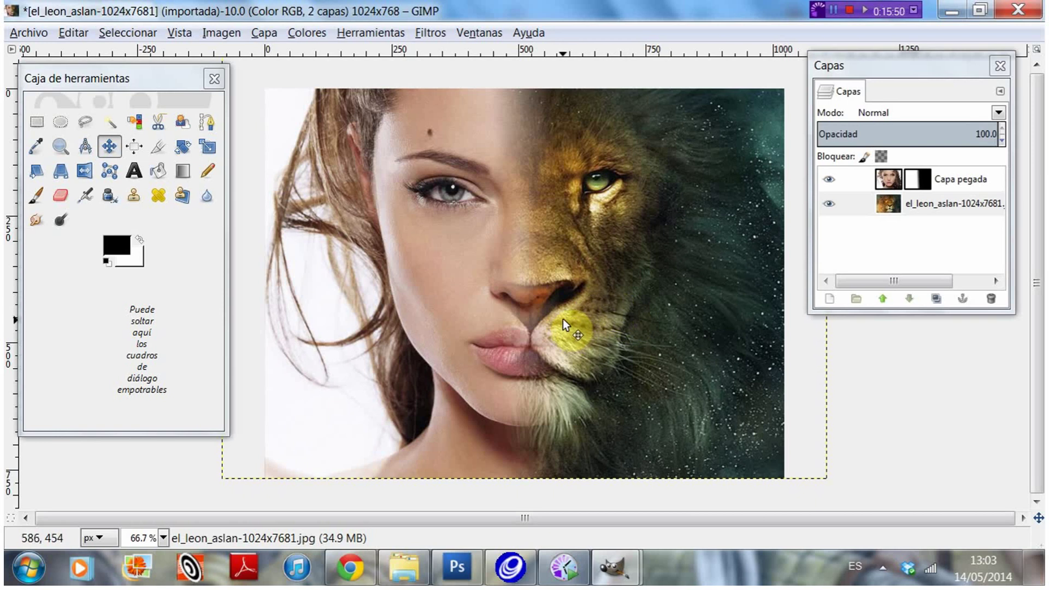
drag(228, 224, 201, 232)
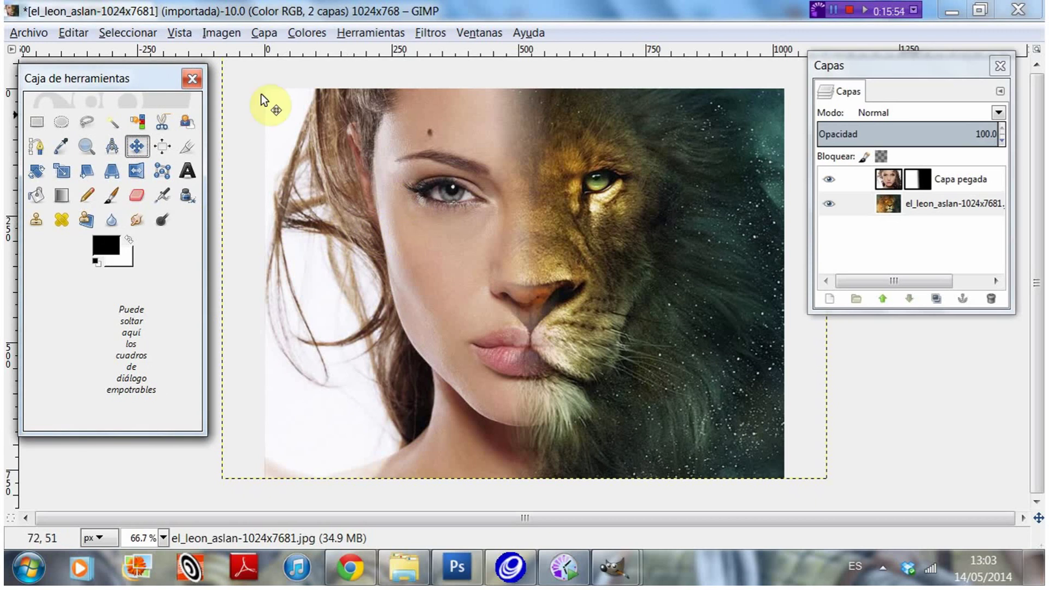
Save the composite as 'montaje de marcos.xcf' in the 'trabajo de gimp de Marcos' folder.
click(33, 34)
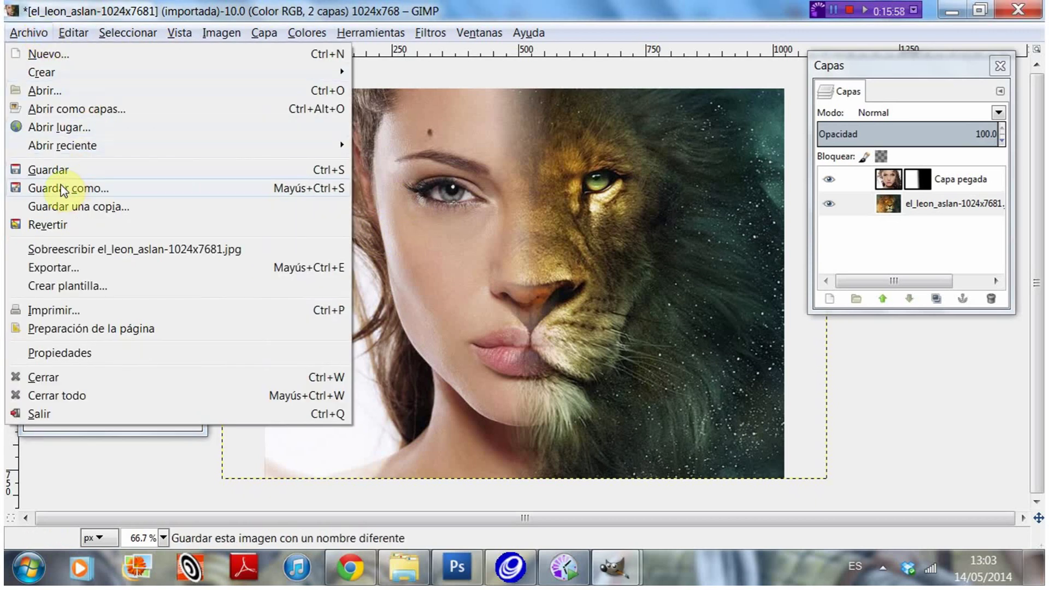
click(64, 169)
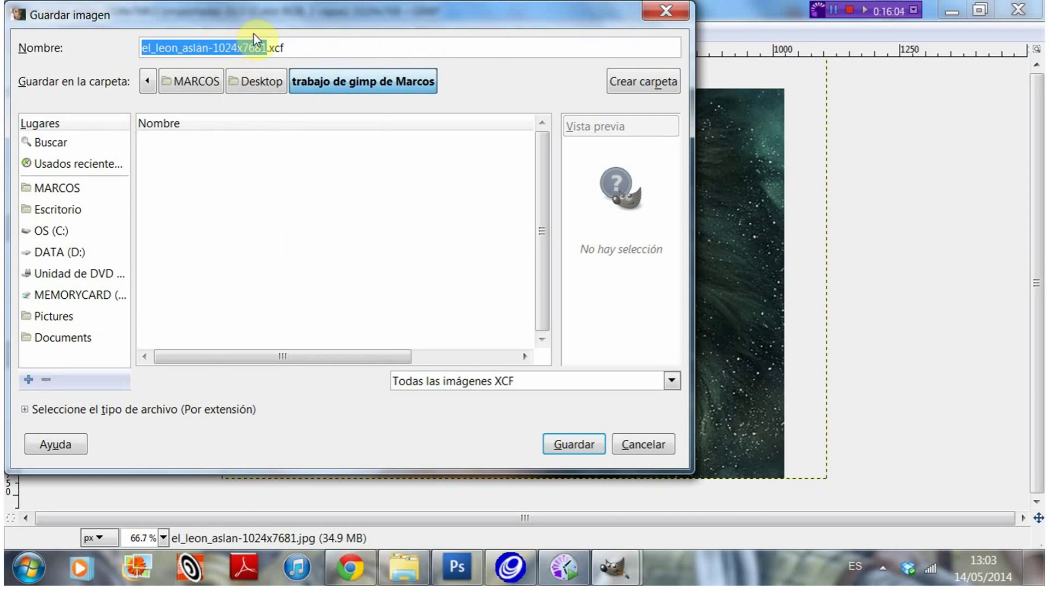
text(montaje de marcos)
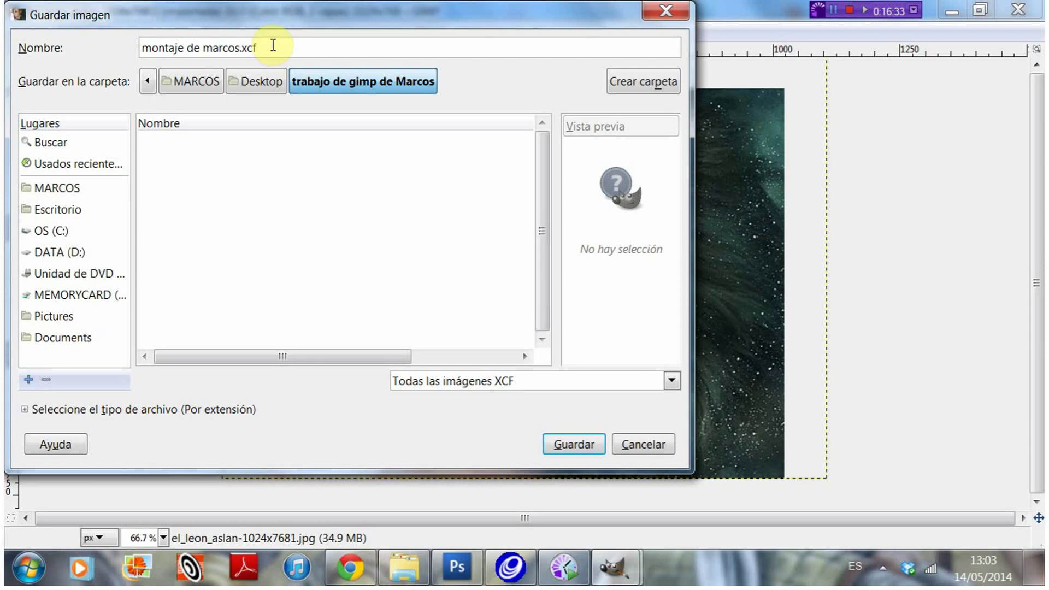
click(575, 445)
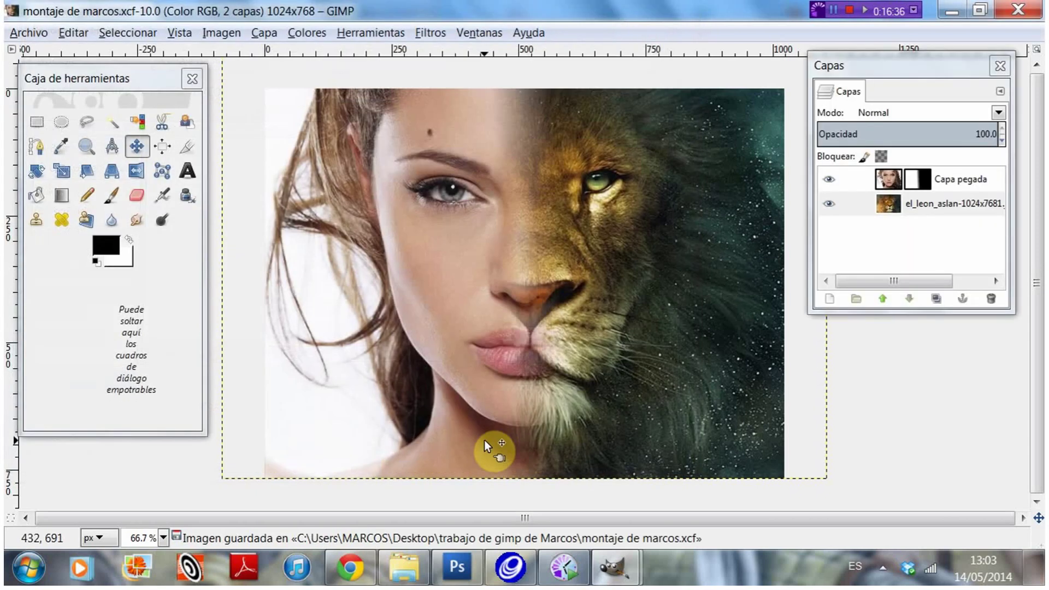